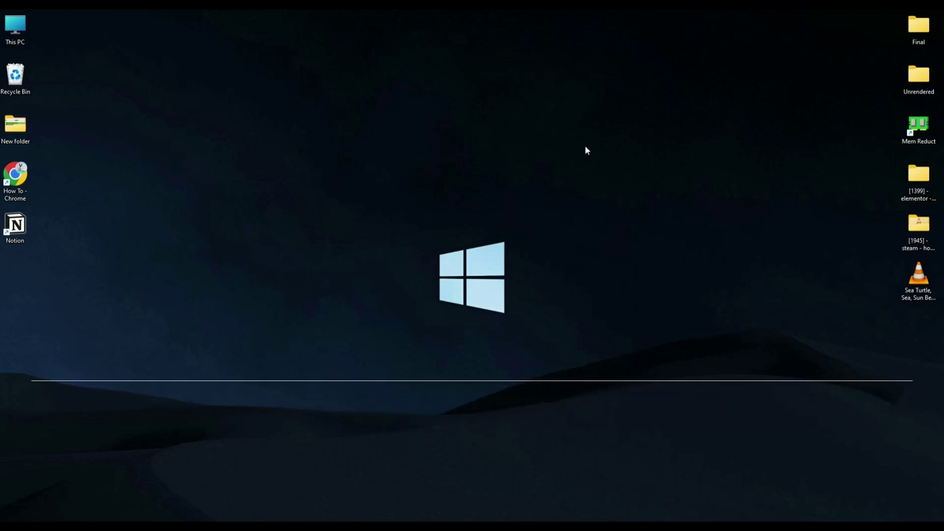
- Launch Chrome and run a Google search for 'oracle java'
{"action": "double_click", "coordinate": [14, 175]}
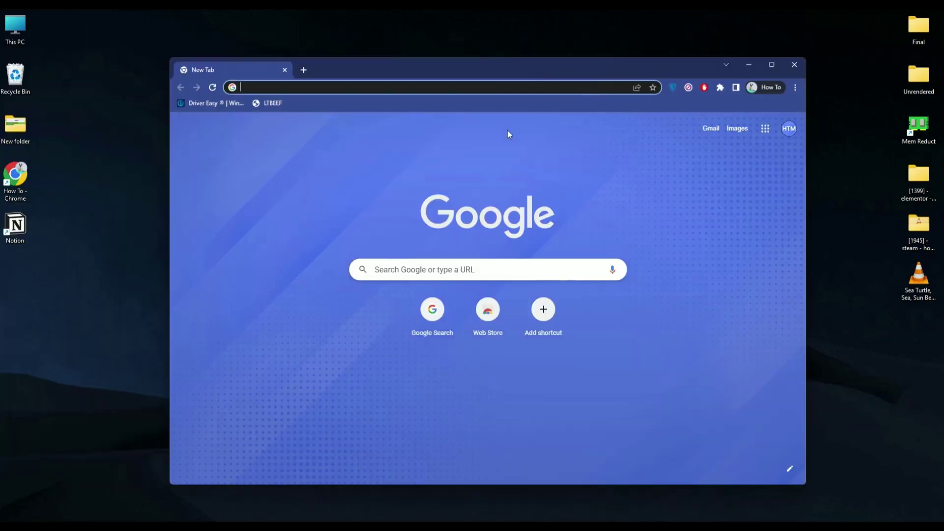
{"action": "type", "text": "orical java"}
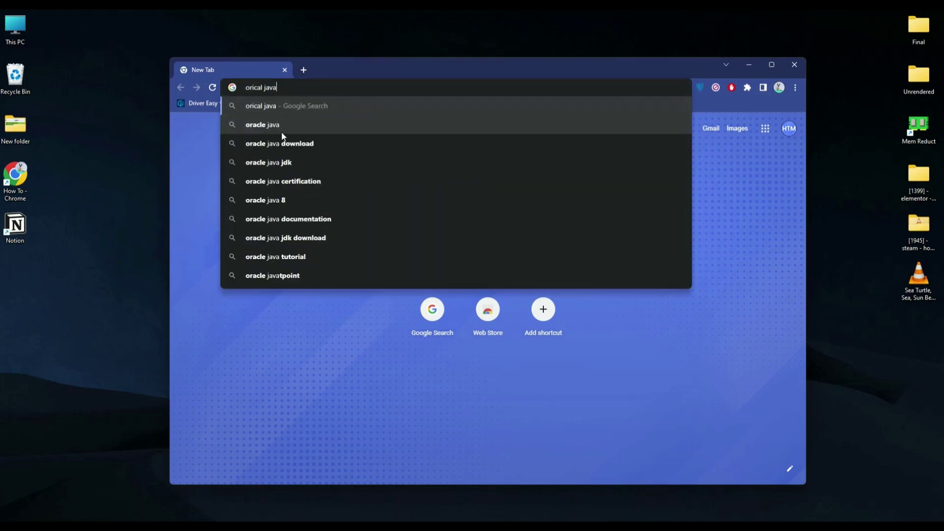
{"action": "left_click", "coordinate": [281, 131]}
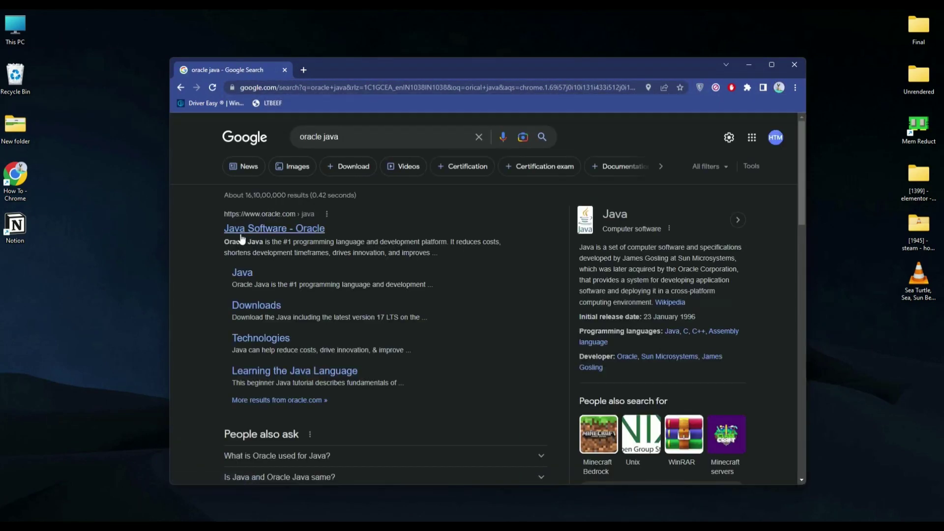
- Open Oracle's Java Downloads page and show the Java SE Development Kit 19.0.2 downloads table
{"action": "left_click", "coordinate": [240, 234]}
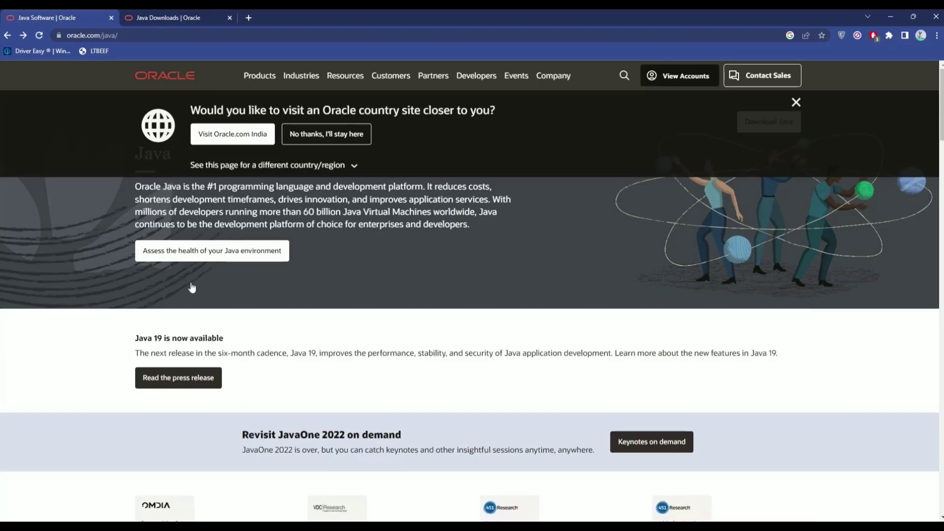
{"action": "scroll", "coordinate": [421, 237], "scroll_direction": "down", "scroll_amount": 15}
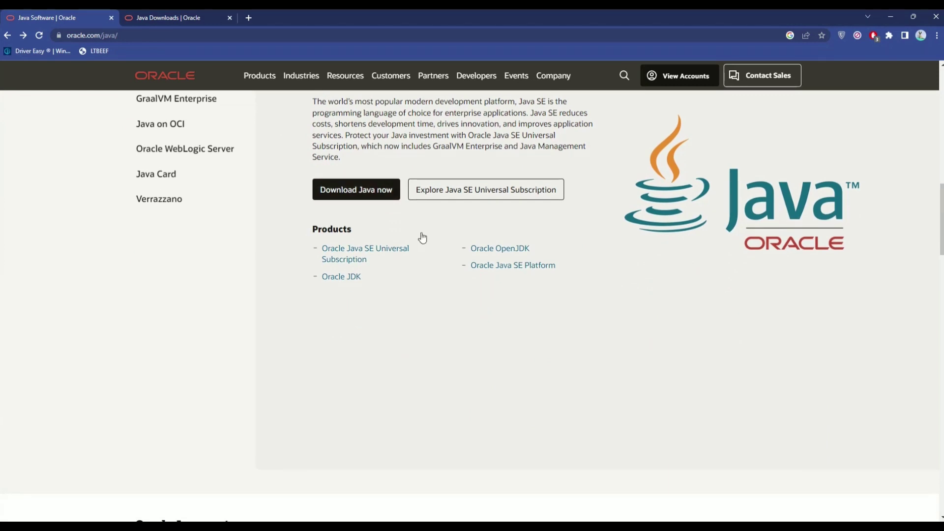
{"action": "scroll", "coordinate": [422, 238], "scroll_direction": "up", "scroll_amount": 2}
{"action": "left_click", "coordinate": [343, 290]}
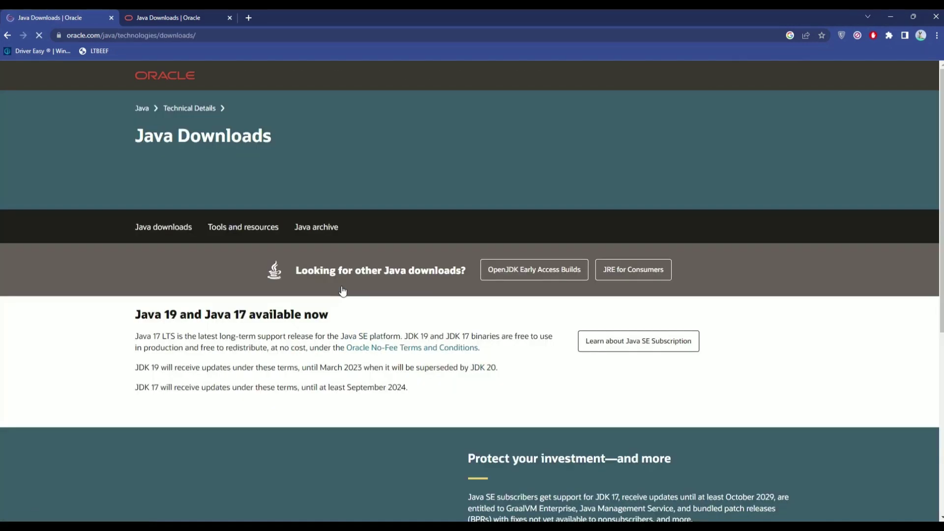
{"action": "scroll", "coordinate": [341, 286], "scroll_direction": "down", "scroll_amount": 3}
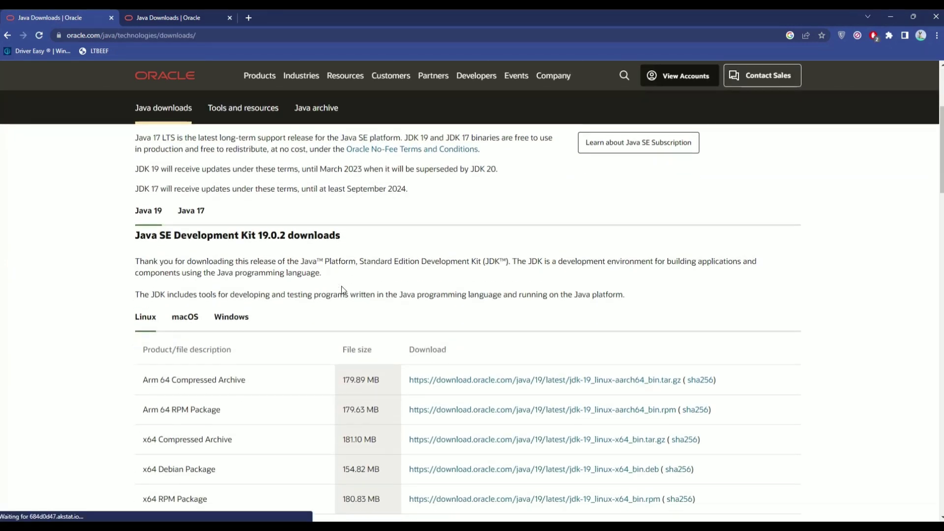
{"action": "scroll", "coordinate": [343, 291], "scroll_direction": "down", "scroll_amount": 1}
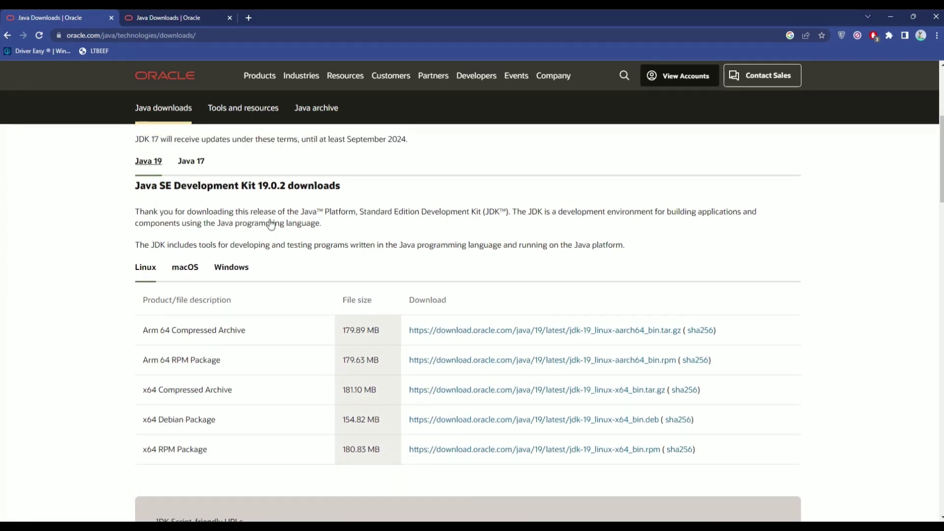
{"action": "left_click", "coordinate": [192, 162]}
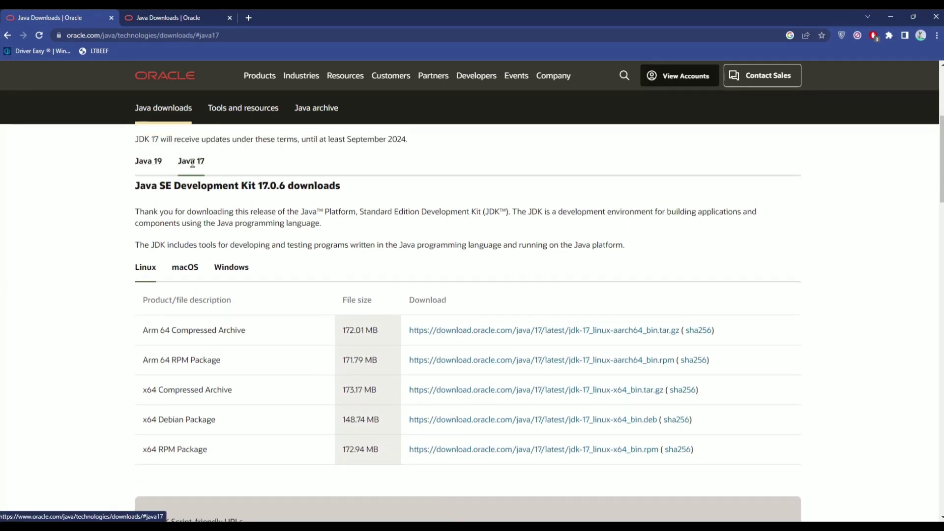
{"action": "left_click", "coordinate": [150, 167]}
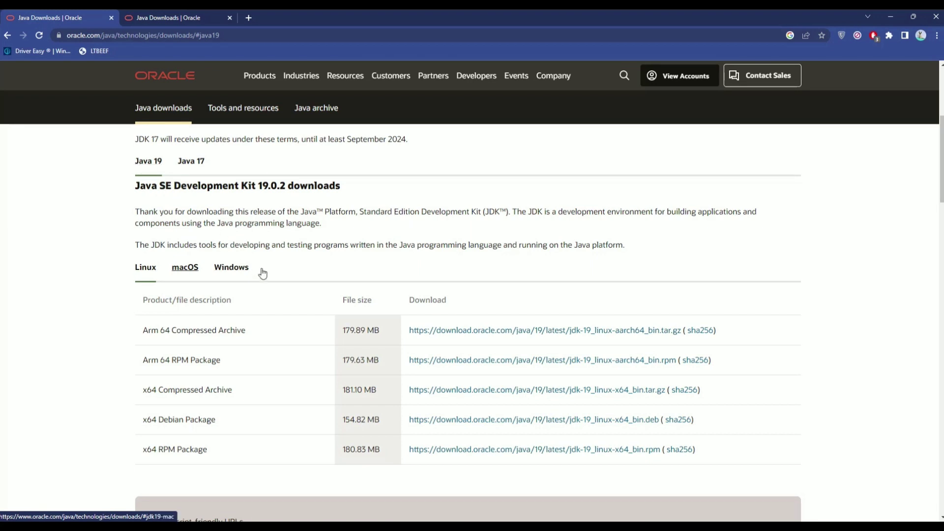
- Download the JDK 19 Windows x64 installer jdk-19_windows-x64_bin.exe to the Desktop
{"action": "left_click", "coordinate": [230, 269]}
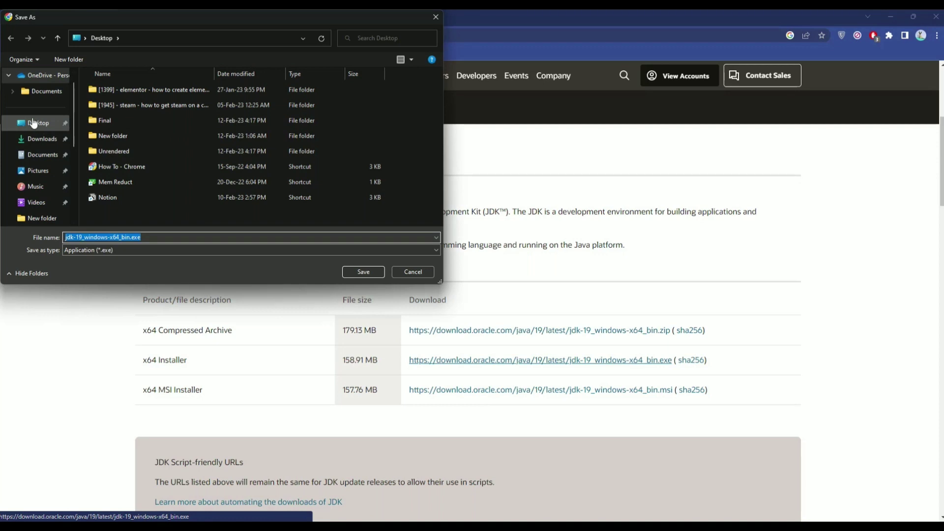
{"action": "left_click", "coordinate": [376, 273]}
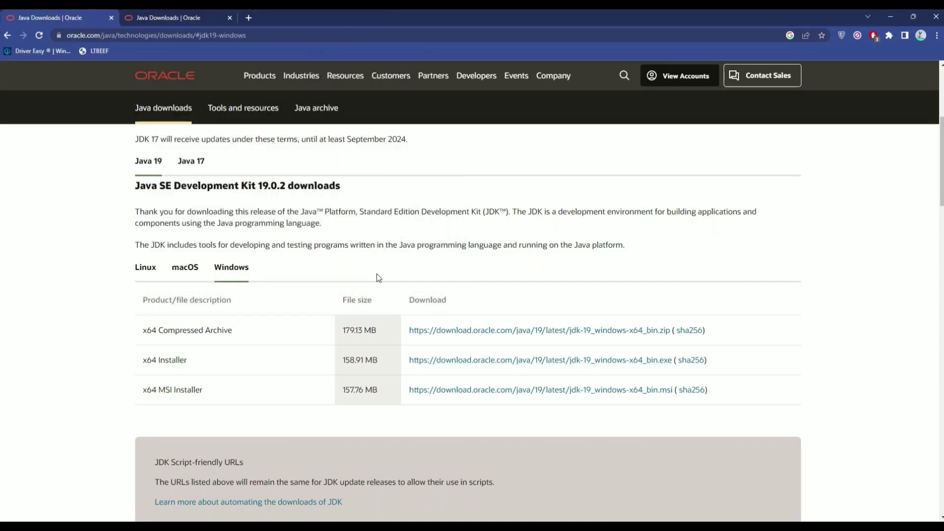
{"action": "left_click", "coordinate": [895, 14]}
- Install Java SE Development Kit 19.0.2 to the default C:\Program Files\Java\jdk-19 folder
{"action": "double_click", "coordinate": [17, 281]}
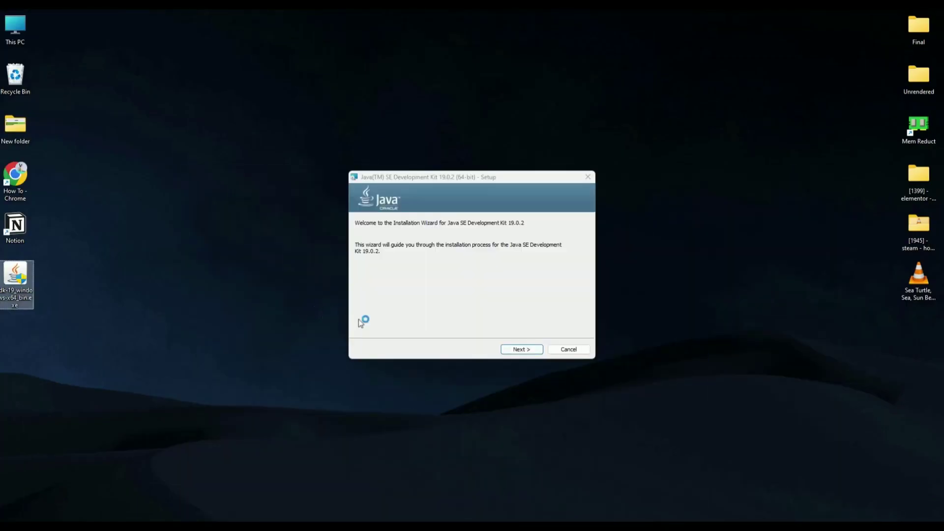
{"action": "left_click", "coordinate": [521, 350]}
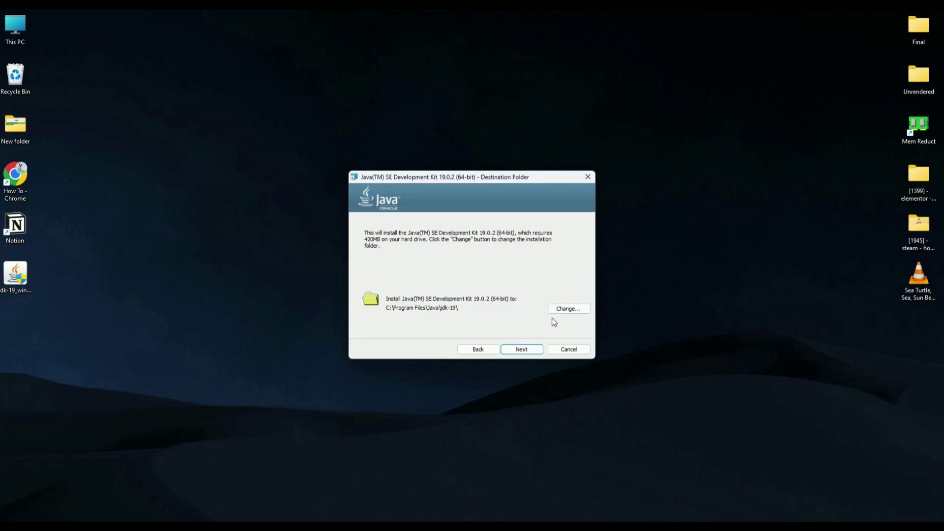
{"action": "left_click", "coordinate": [514, 349]}
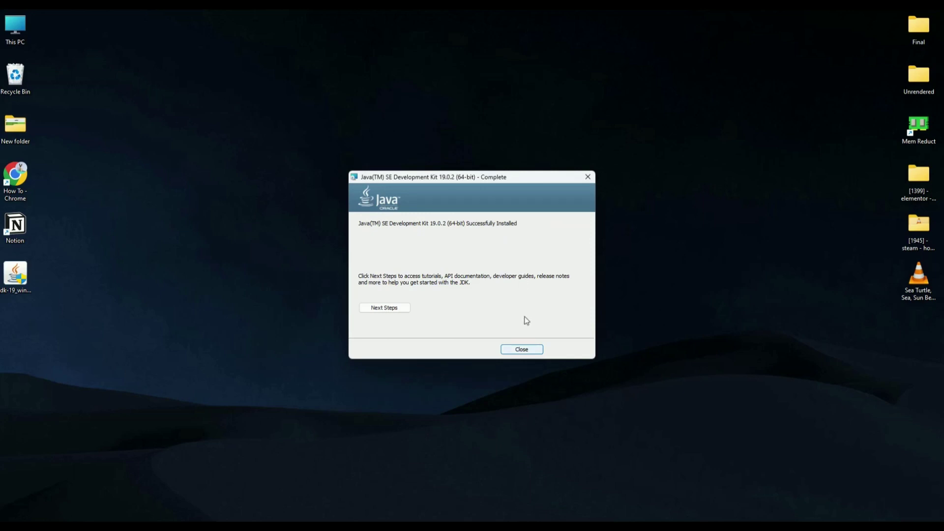
{"action": "left_click", "coordinate": [526, 349]}
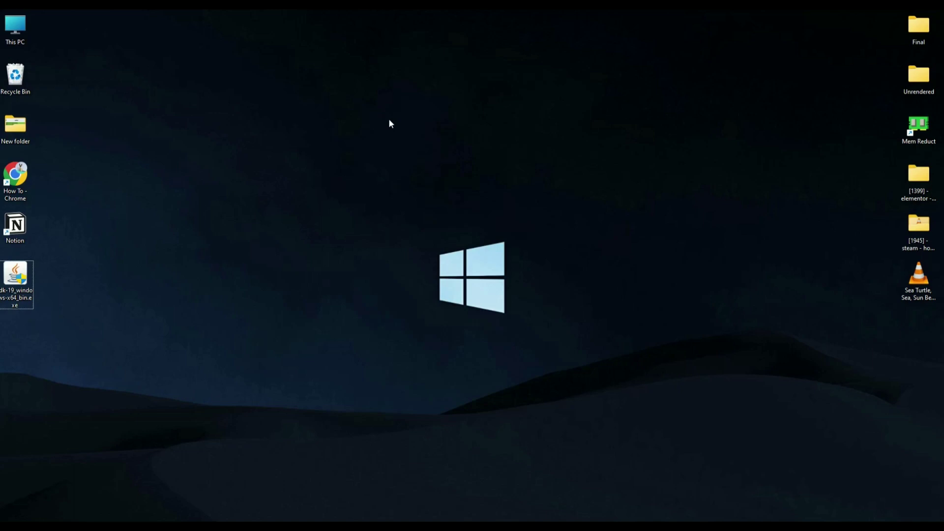
- Browse File Explorer from This PC to C:\Program Files\Java\jdk-19
{"action": "double_click", "coordinate": [10, 26]}
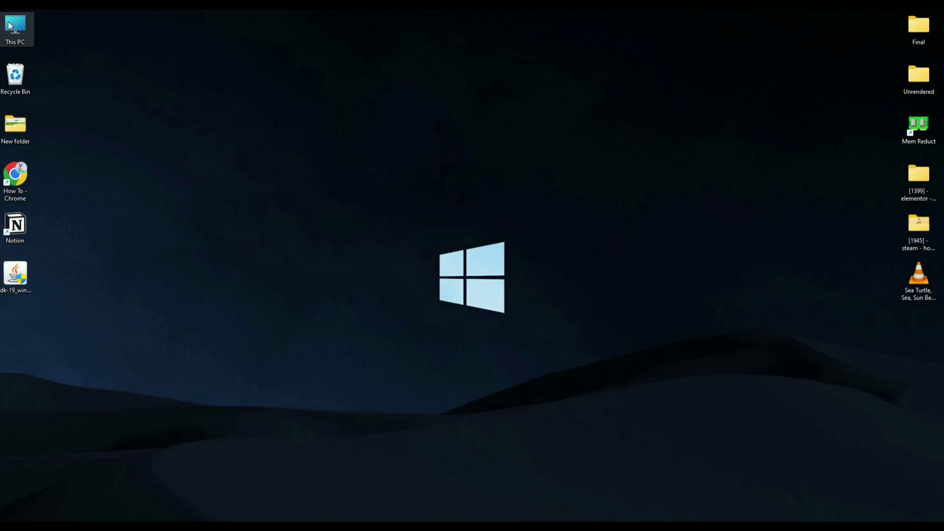
{"action": "double_click", "coordinate": [231, 267]}
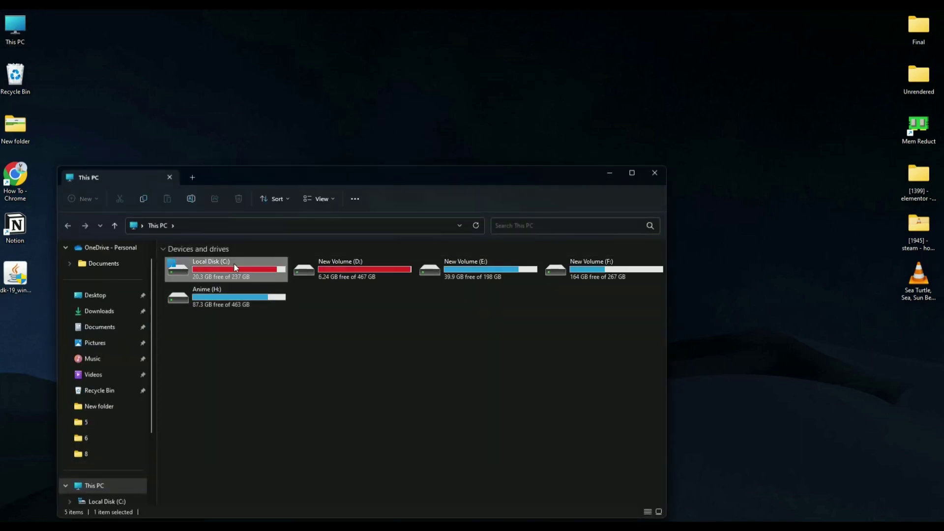
{"action": "left_click_drag", "start_coordinate": [337, 177], "coordinate": [443, 98]}
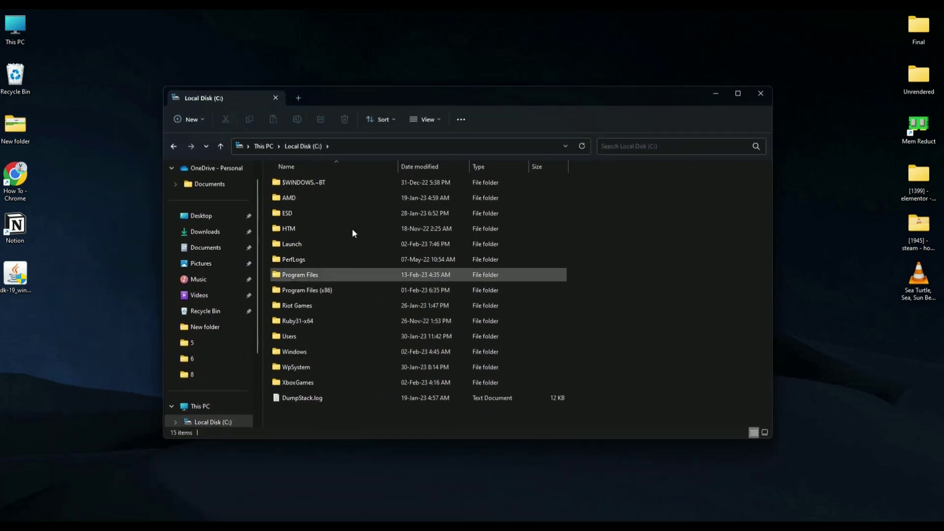
{"action": "double_click", "coordinate": [322, 276]}
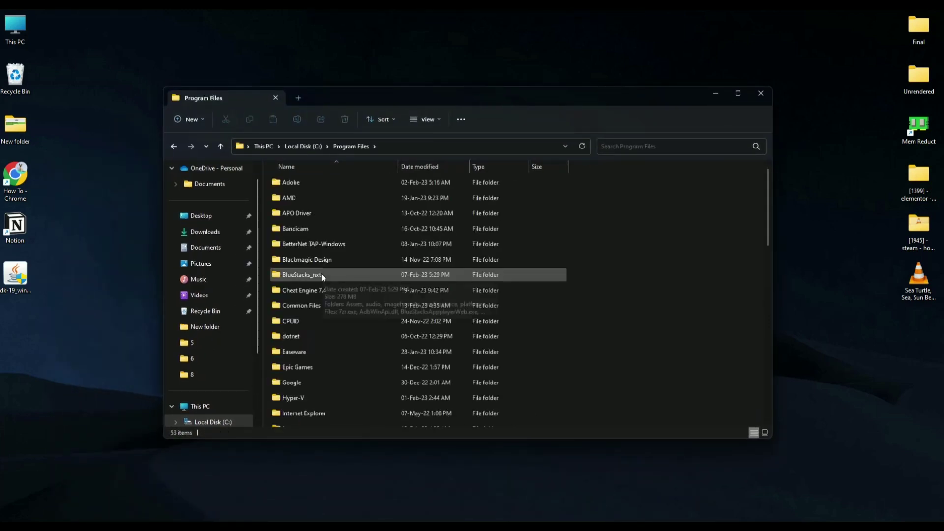
{"action": "scroll", "coordinate": [322, 276], "scroll_direction": "down", "scroll_amount": 2}
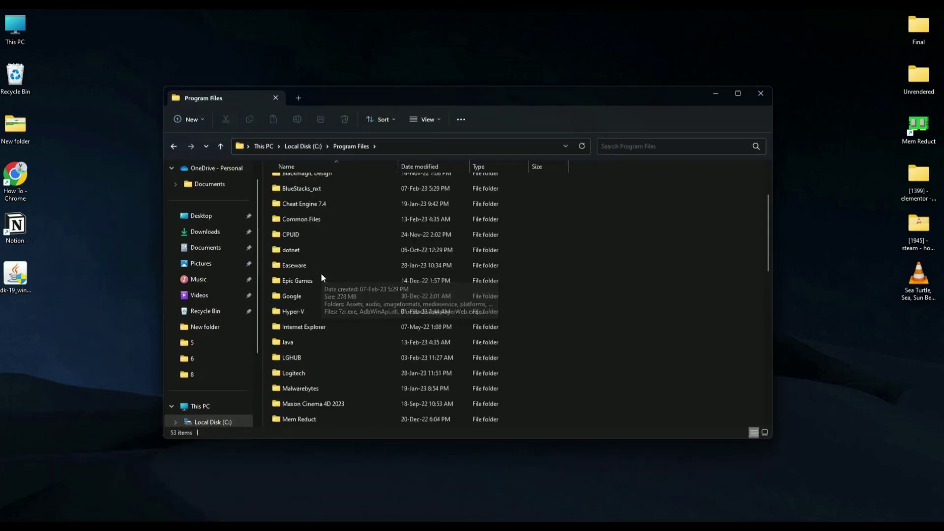
{"action": "double_click", "coordinate": [316, 341]}
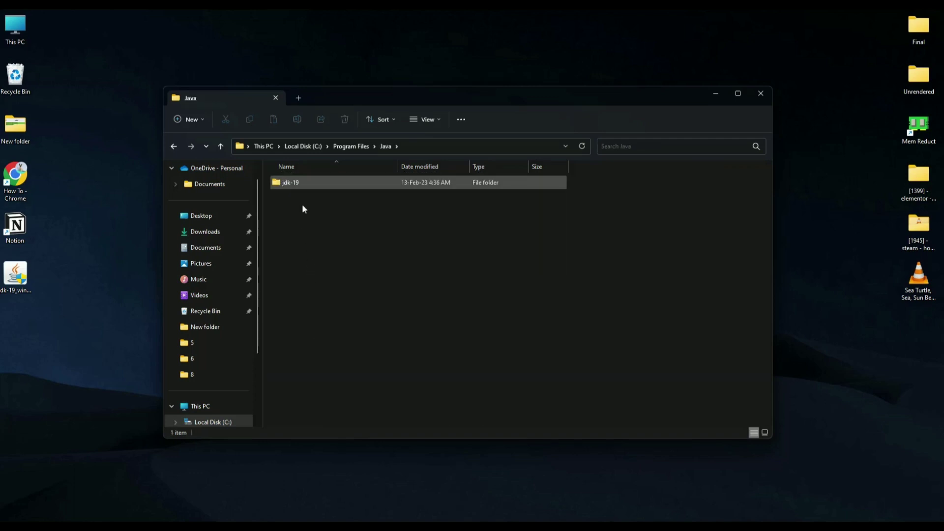
{"action": "double_click", "coordinate": [300, 184]}
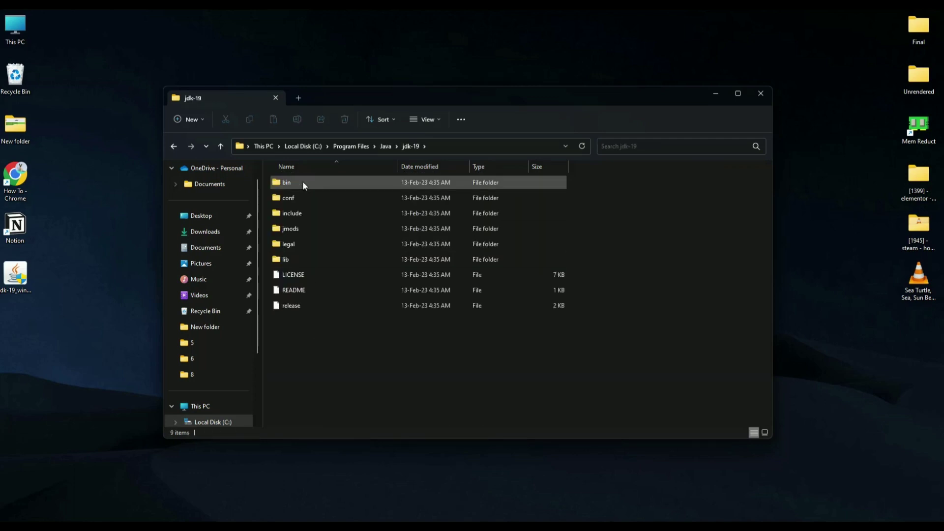
- Open the bin folder and select its full address-bar path for copying
{"action": "left_click", "coordinate": [303, 183]}
{"action": "double_click", "coordinate": [303, 183]}
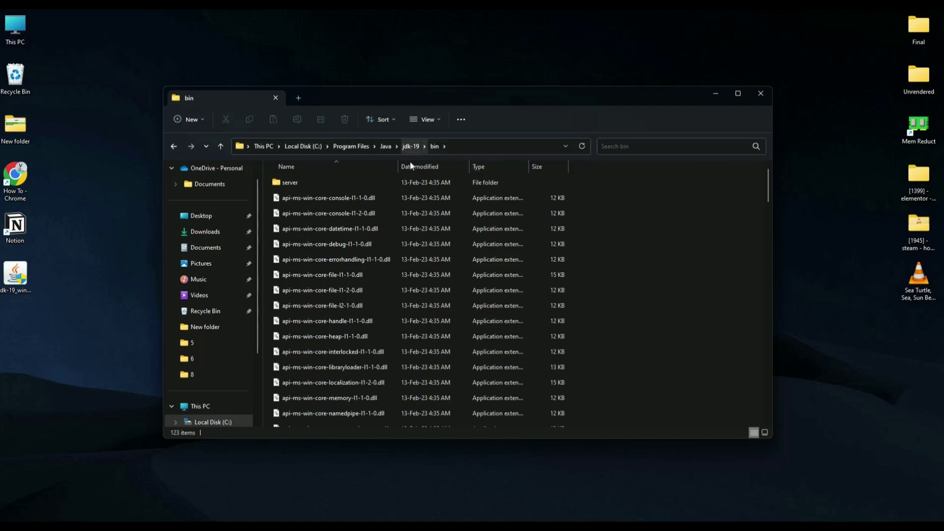
{"action": "left_click", "coordinate": [484, 146]}
{"action": "right_click", "coordinate": [322, 146]}
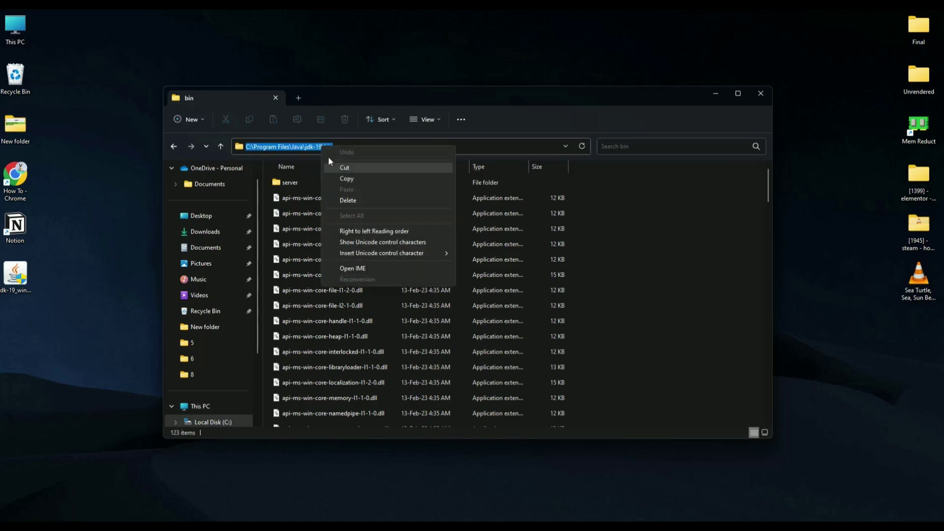
- Copy the bin path and open Environment Variables via the 'en' system search
{"action": "left_click", "coordinate": [344, 179]}
{"action": "key", "text": "super"}
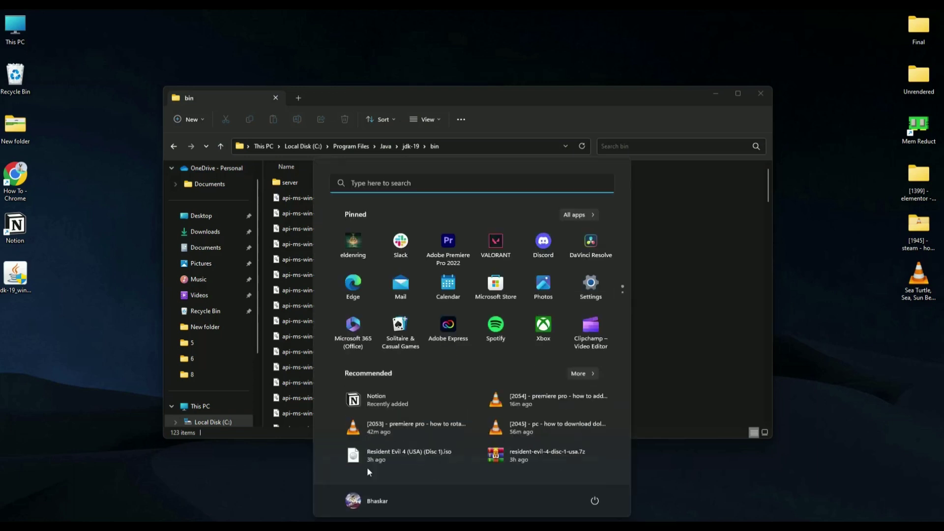
{"action": "type", "text": "e"}
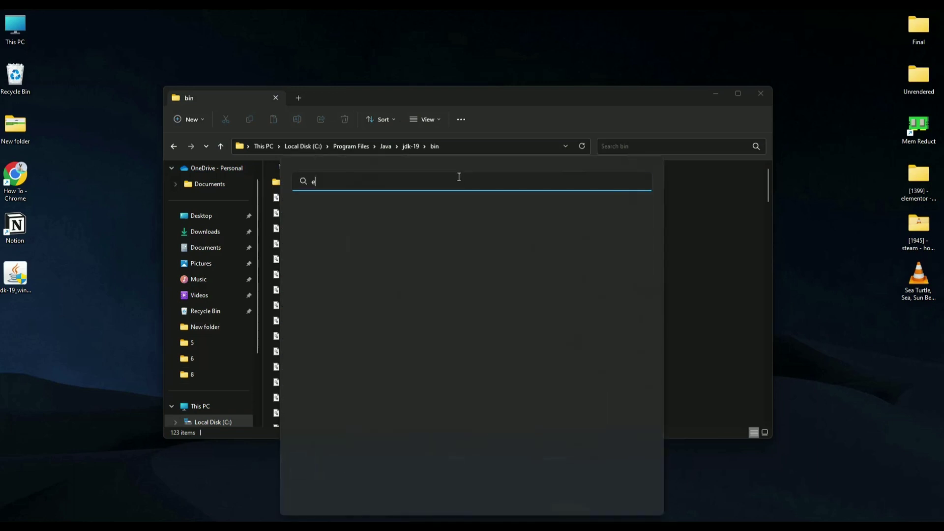
{"action": "type", "text": "n"}
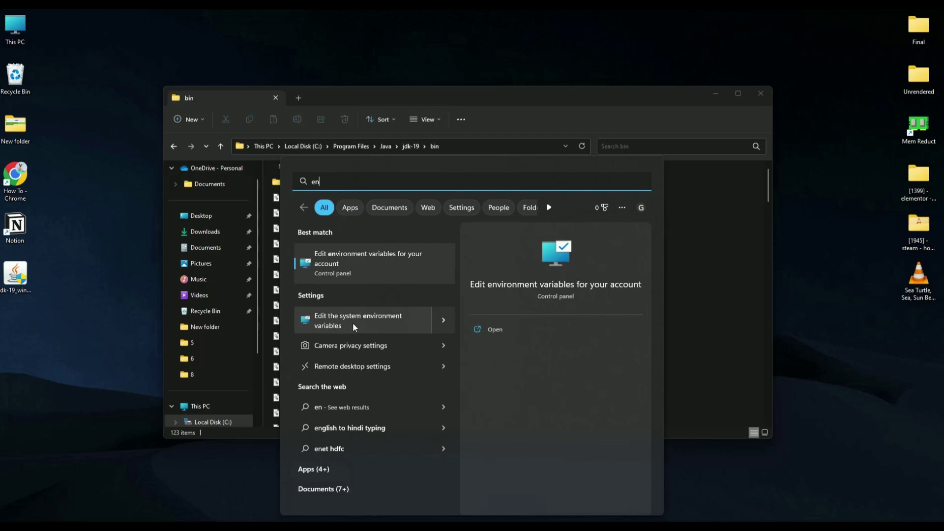
{"action": "left_click", "coordinate": [353, 324]}
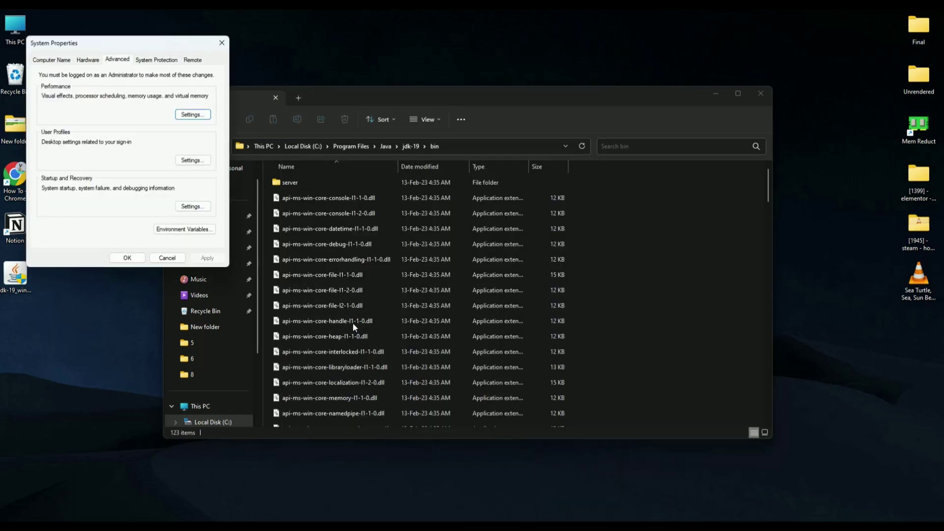
{"action": "key", "text": "alt+n"}
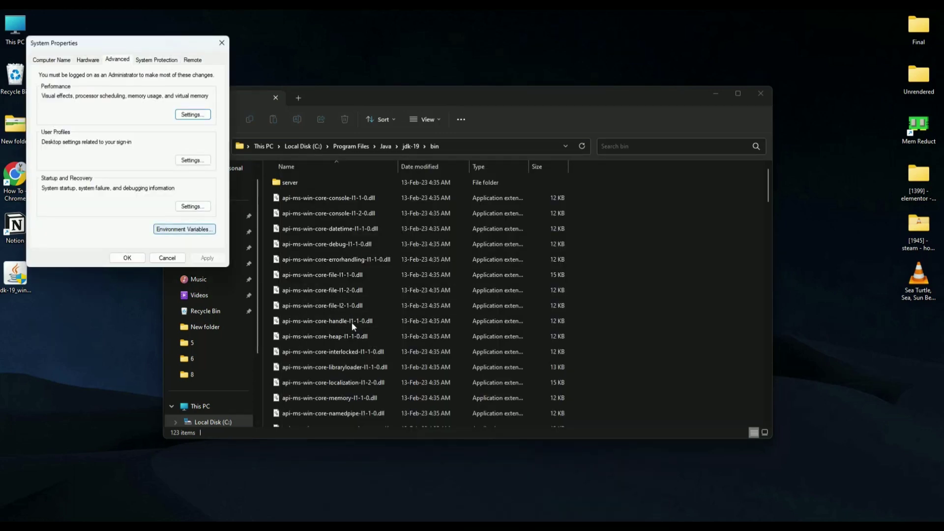
{"action": "left_click", "coordinate": [186, 231]}
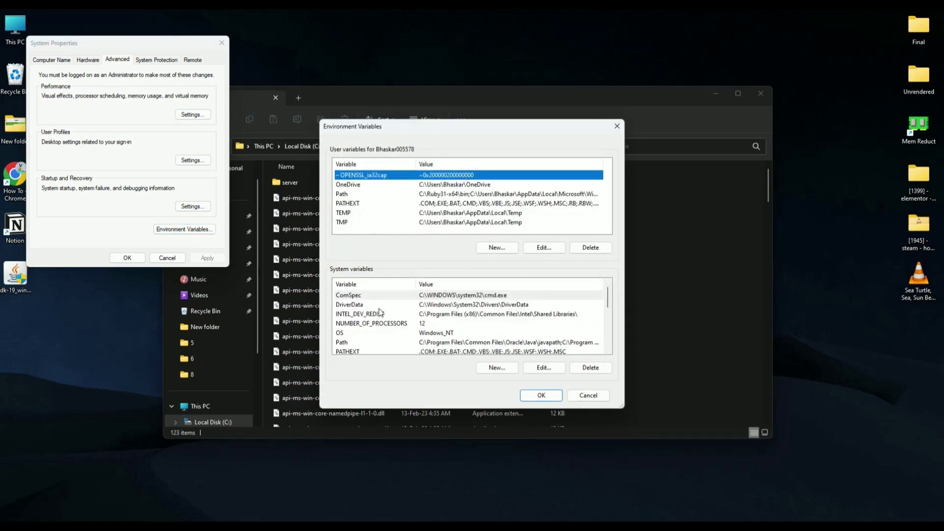
- Add C:\Program Files\Java\jdk-19\bin as a new system Path entry and save
{"action": "double_click", "coordinate": [464, 343]}
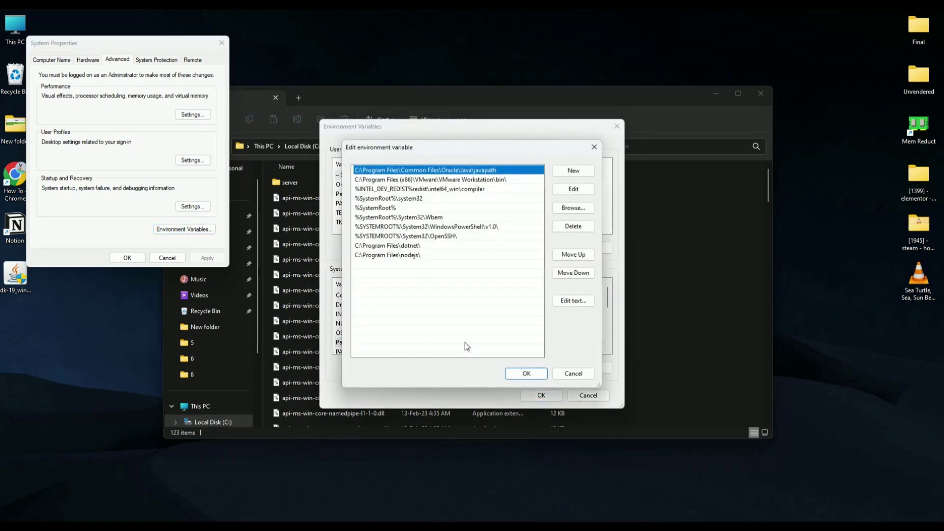
{"action": "left_click", "coordinate": [578, 172]}
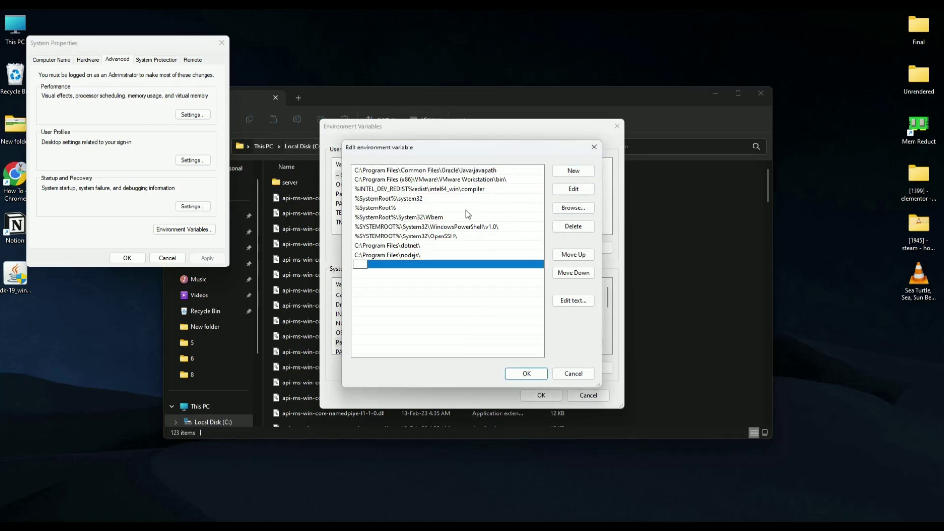
{"action": "right_click", "coordinate": [366, 265]}
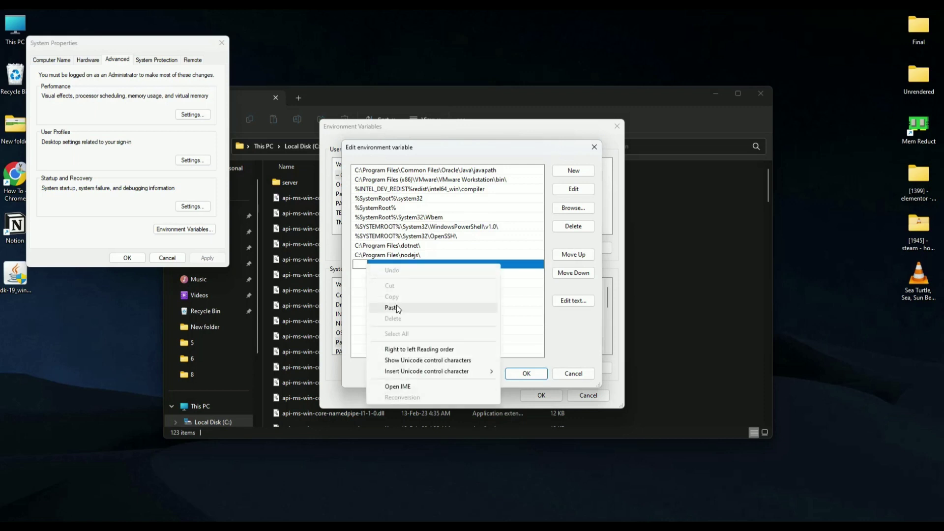
{"action": "left_click", "coordinate": [396, 307]}
{"action": "left_click", "coordinate": [521, 377]}
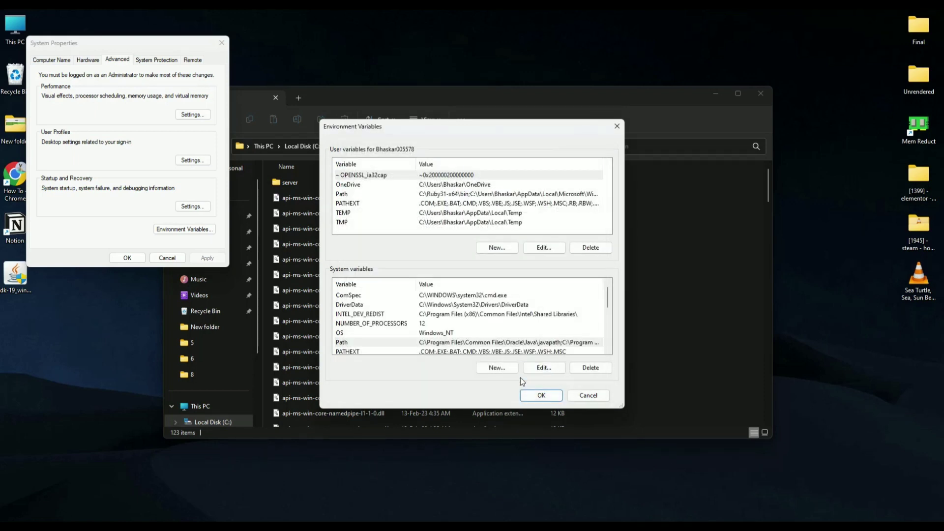
- Reopen the system Path with a new empty entry, then switch to File Explorer
{"action": "double_click", "coordinate": [458, 344]}
{"action": "left_click", "coordinate": [569, 173]}
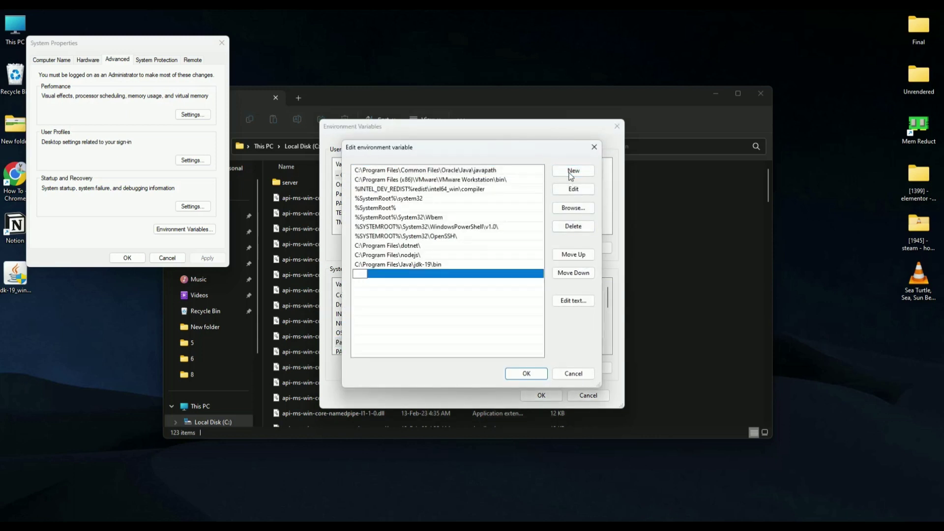
{"action": "left_click", "coordinate": [335, 26]}
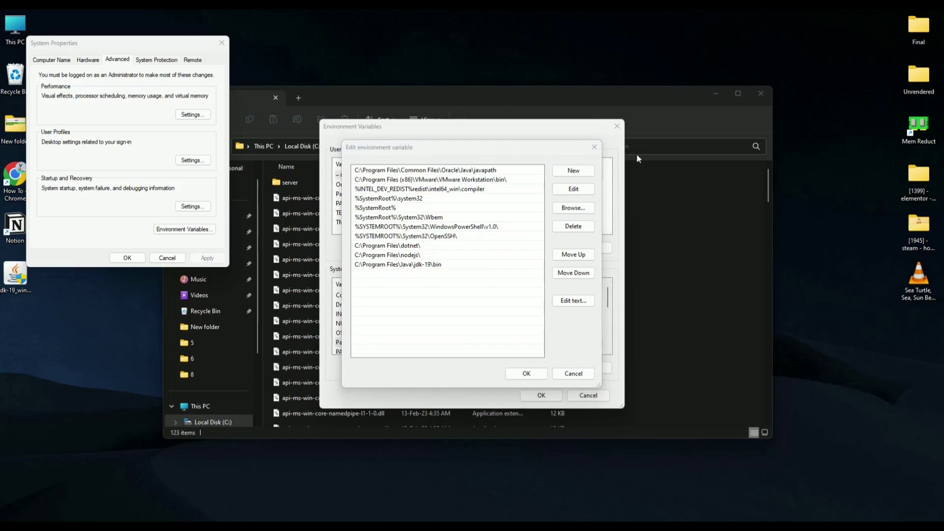
- Navigate to C:\Program Files\Common Files\Oracle\Java\javapath and select its address for copying
{"action": "left_click", "coordinate": [714, 186]}
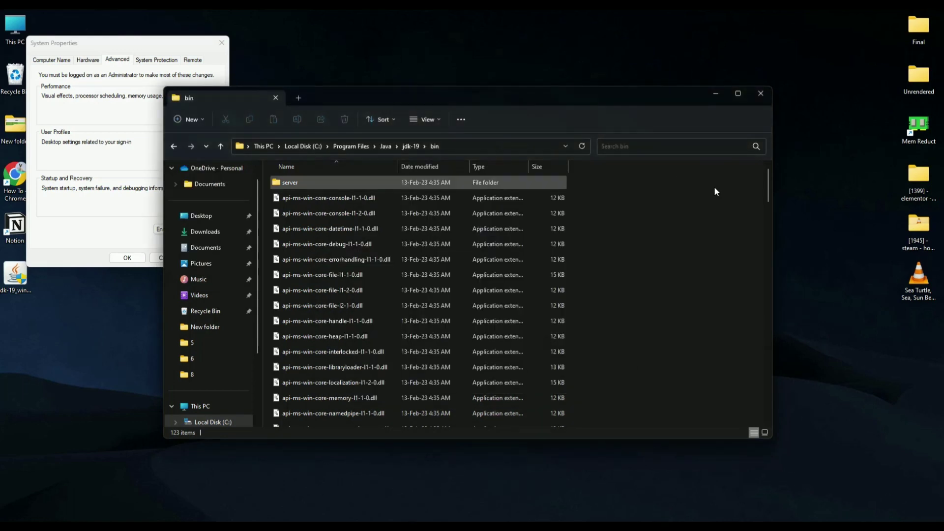
{"action": "left_click", "coordinate": [348, 151]}
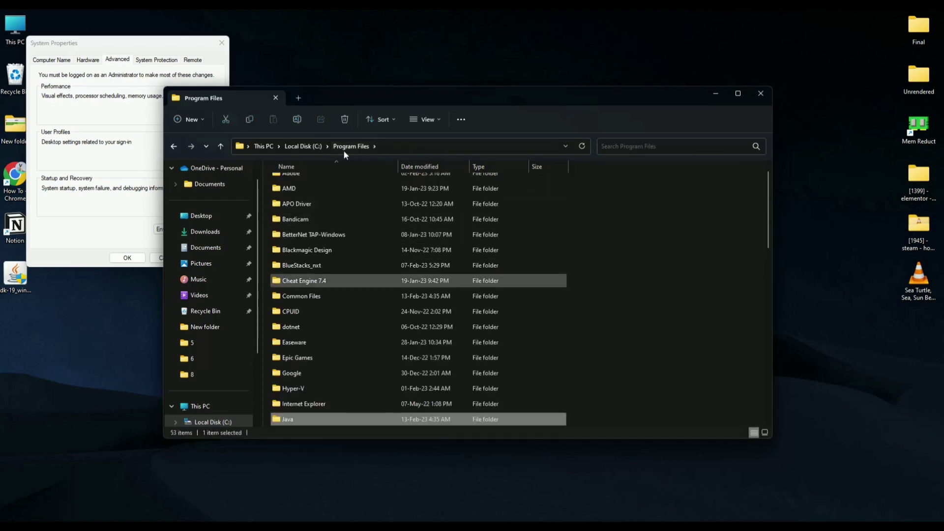
{"action": "left_click", "coordinate": [312, 146]}
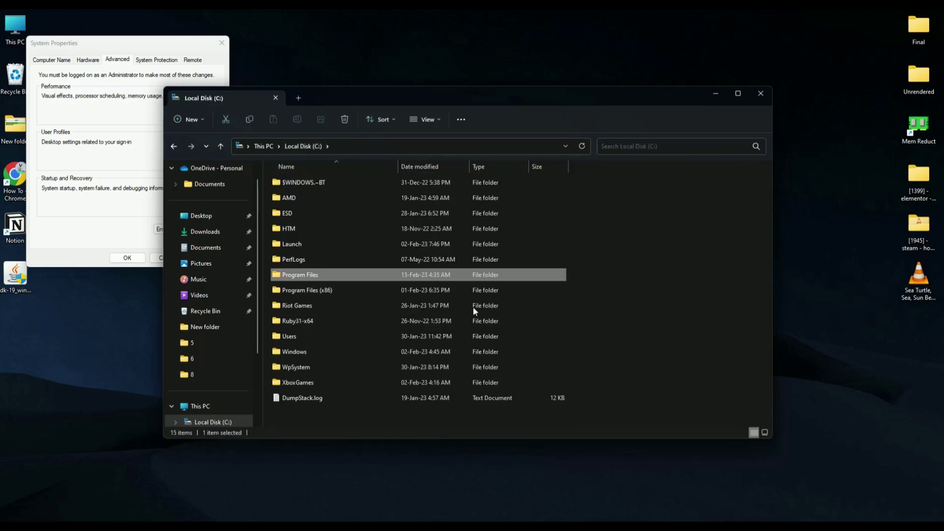
{"action": "double_click", "coordinate": [290, 275]}
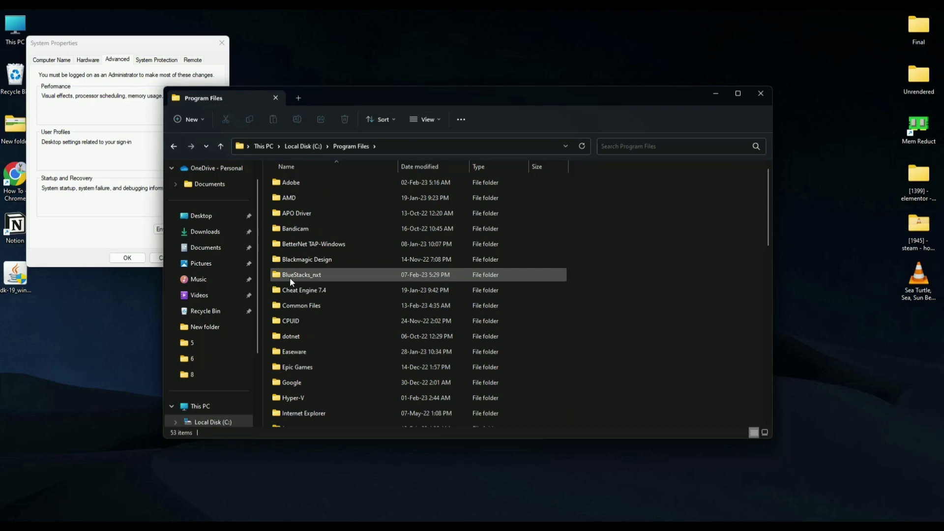
{"action": "double_click", "coordinate": [311, 305]}
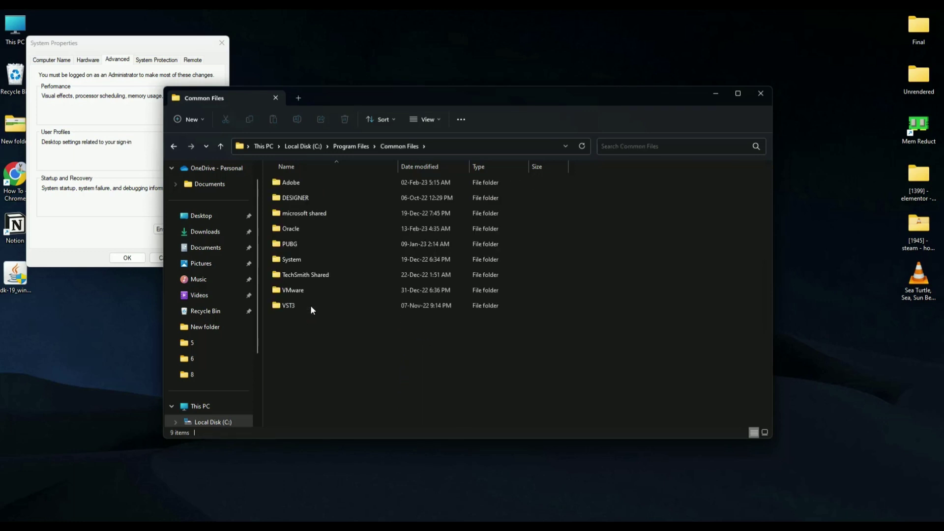
{"action": "double_click", "coordinate": [310, 228]}
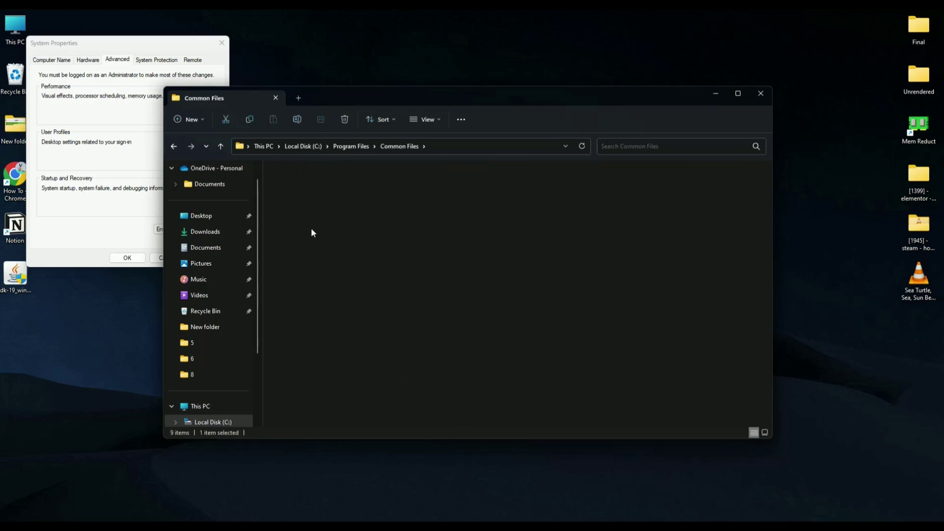
{"action": "double_click", "coordinate": [313, 186]}
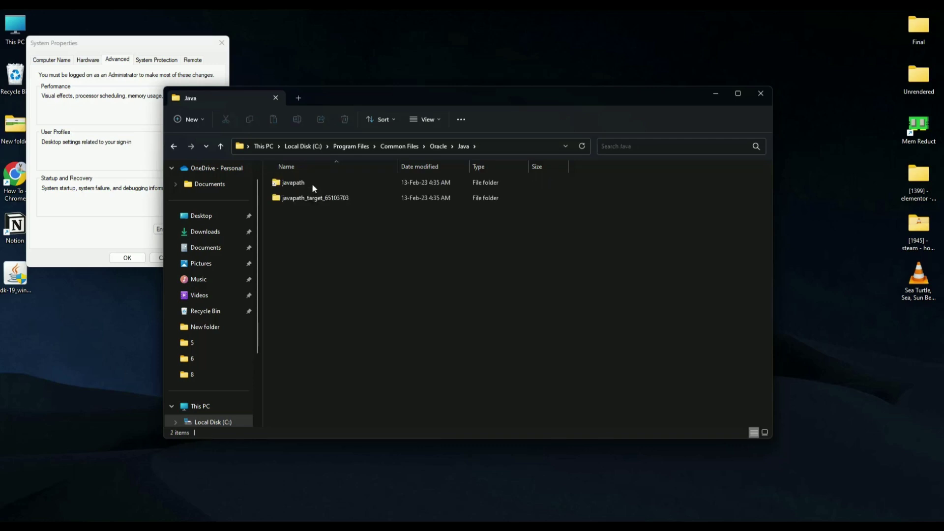
{"action": "double_click", "coordinate": [311, 181]}
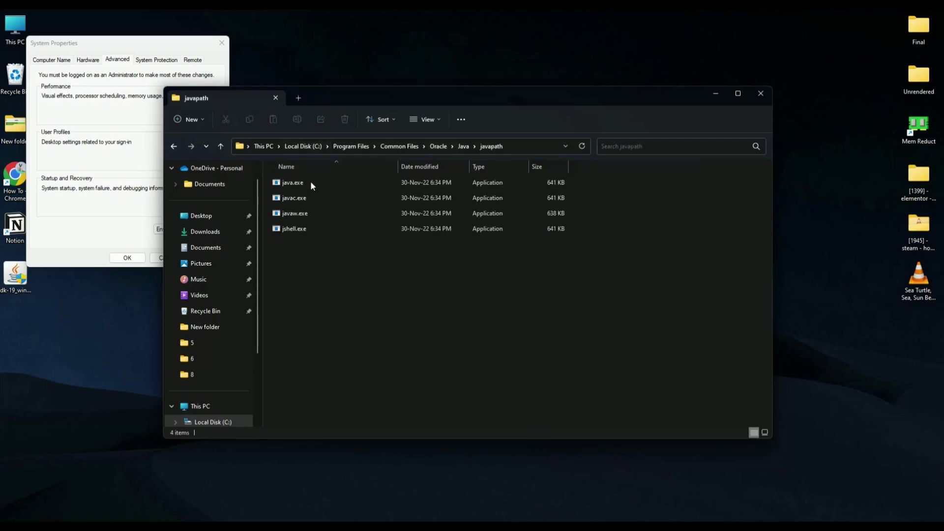
{"action": "left_click", "coordinate": [531, 146]}
{"action": "key", "text": "cmd+c"}
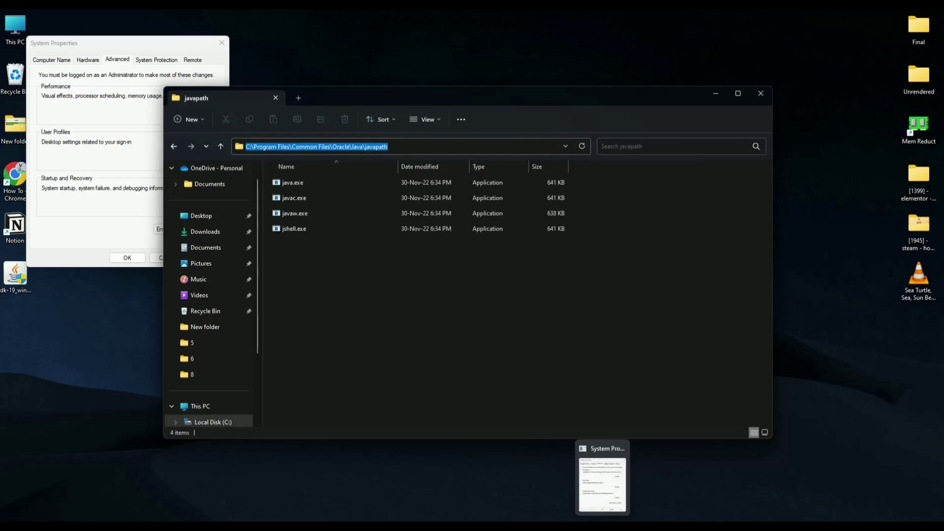
- Paste the javapath folder as a new Path entry, save, and recheck the list
{"action": "left_click", "coordinate": [602, 511]}
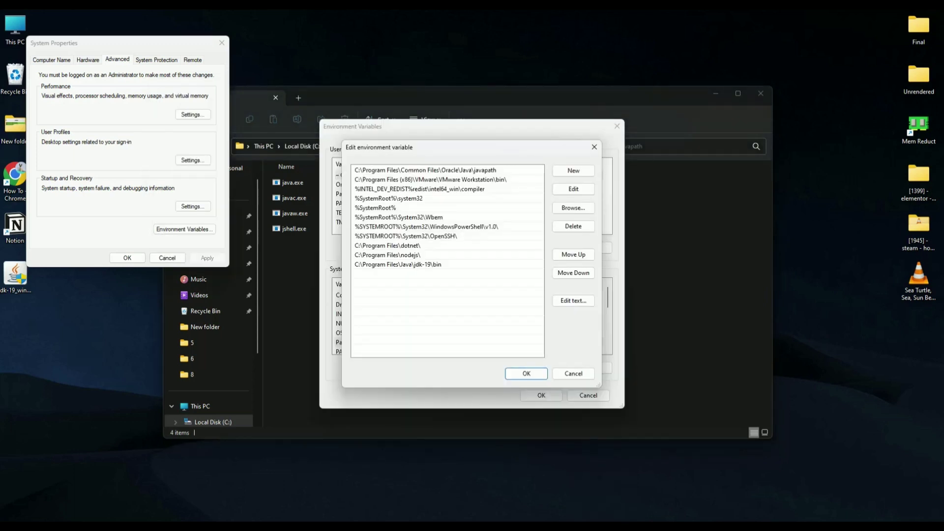
{"action": "left_click", "coordinate": [574, 171]}
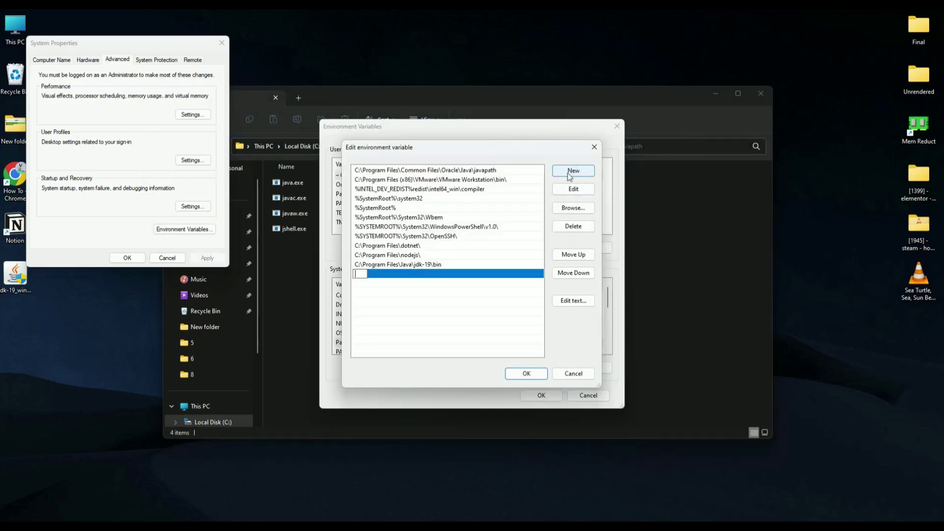
{"action": "right_click", "coordinate": [357, 275]}
{"action": "left_click", "coordinate": [382, 323]}
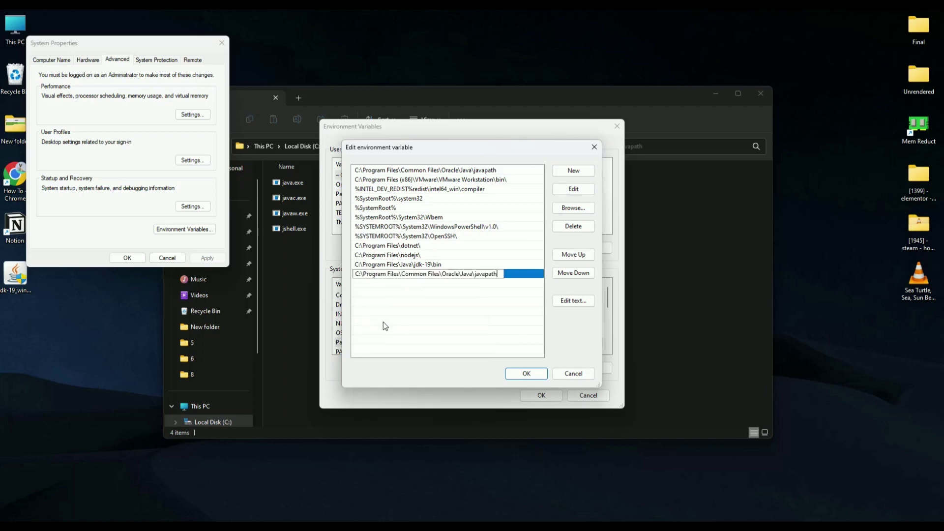
{"action": "left_click", "coordinate": [525, 374]}
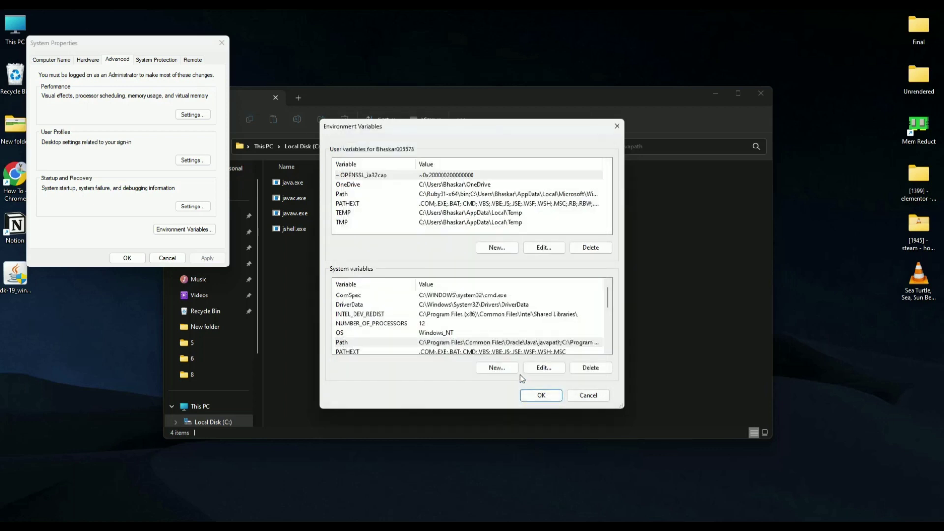
{"action": "left_click", "coordinate": [544, 367]}
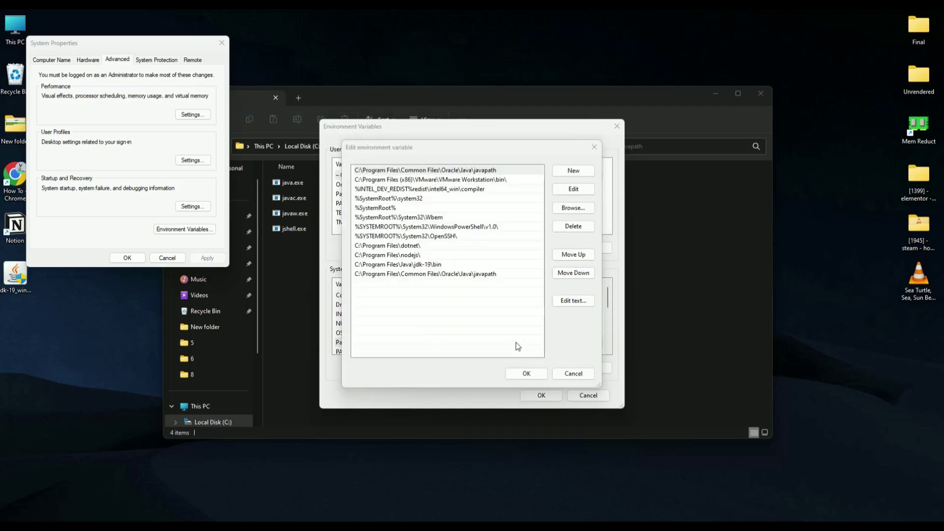
{"action": "left_click", "coordinate": [522, 370]}
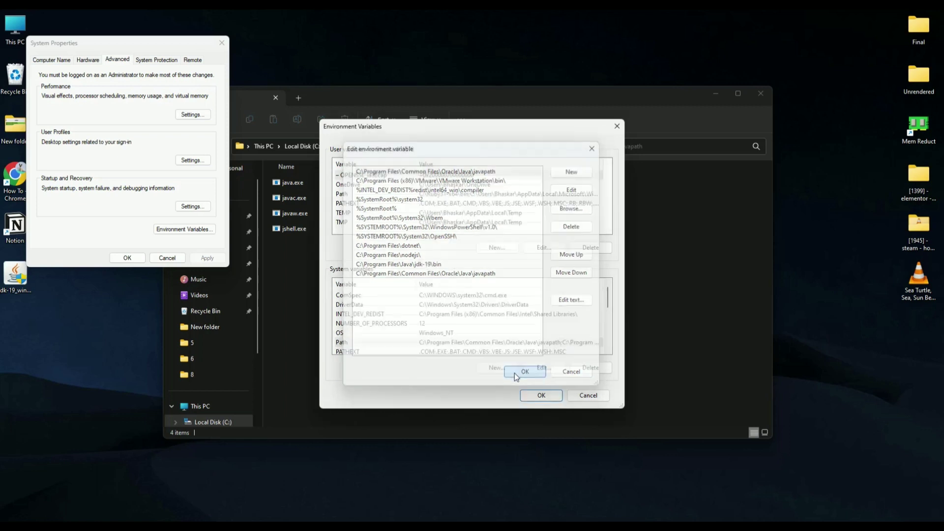
- Start a new system variable named JAVA_HOME
{"action": "left_click", "coordinate": [442, 343]}
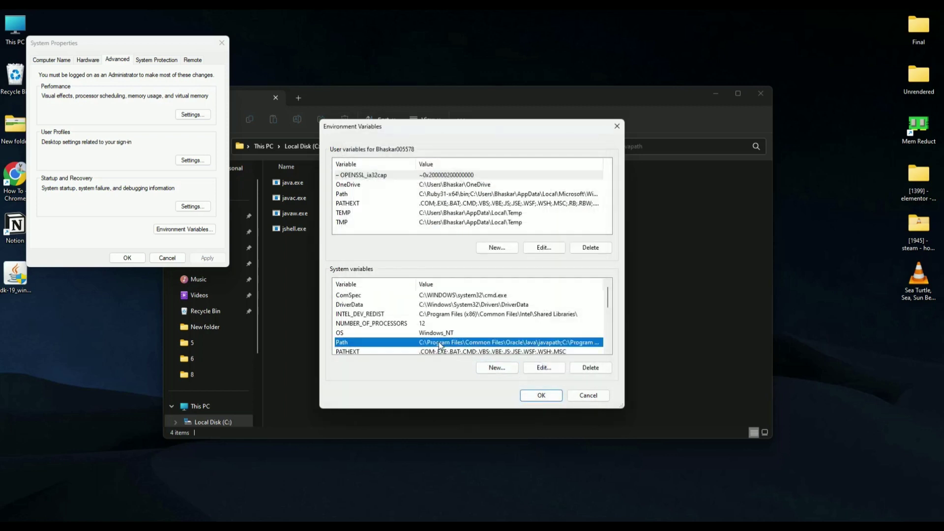
{"action": "left_click", "coordinate": [496, 369]}
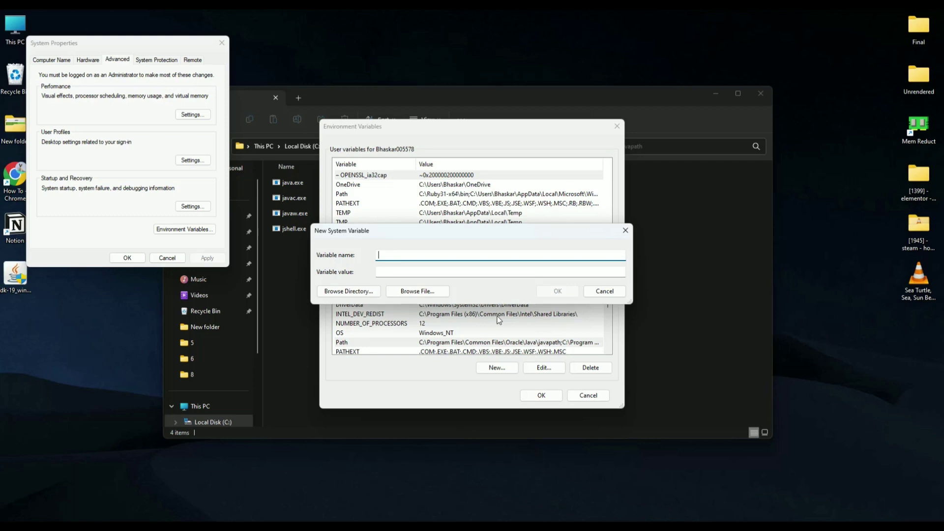
{"action": "type", "text": "JAVA_HOME"}
- Open the C:\Program Files\Java\jdk-19 folder in File Explorer
{"action": "left_click", "coordinate": [705, 218]}
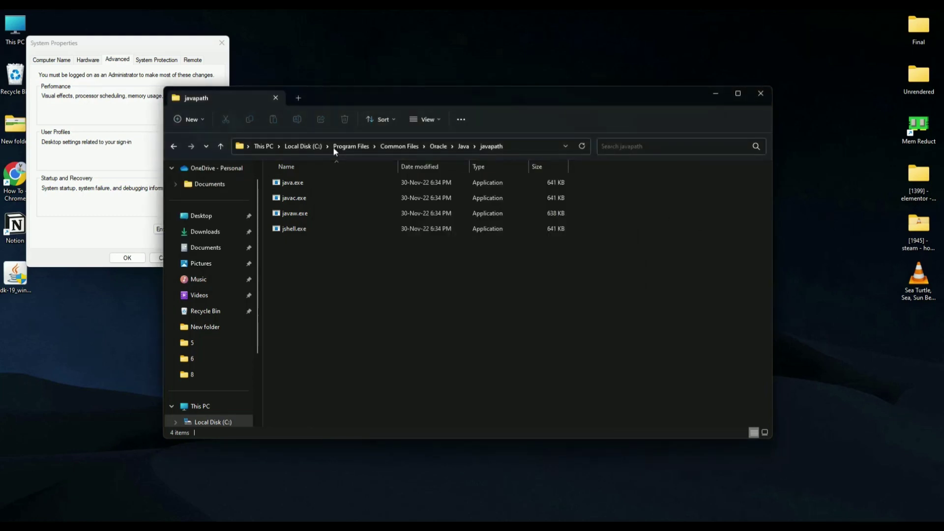
{"action": "left_click", "coordinate": [295, 146]}
{"action": "double_click", "coordinate": [311, 274]}
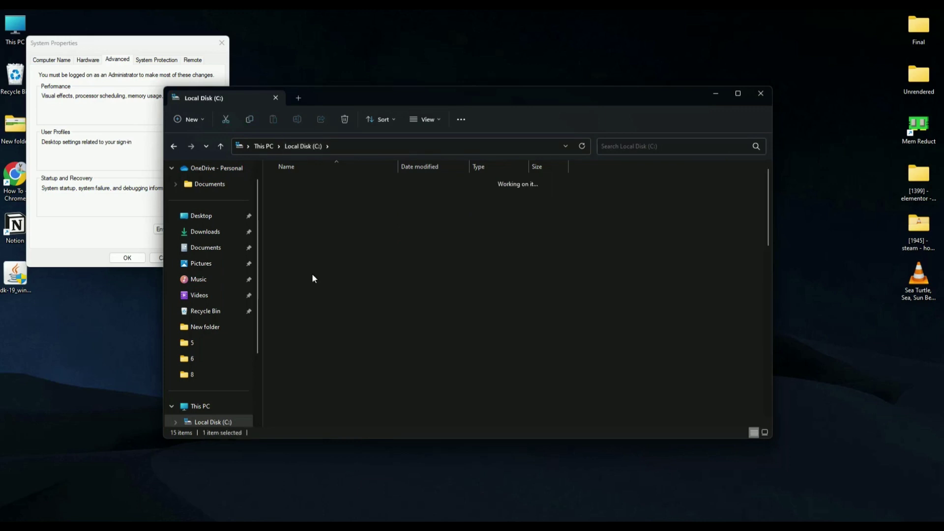
{"action": "scroll", "coordinate": [301, 351], "scroll_direction": "down", "scroll_amount": 1}
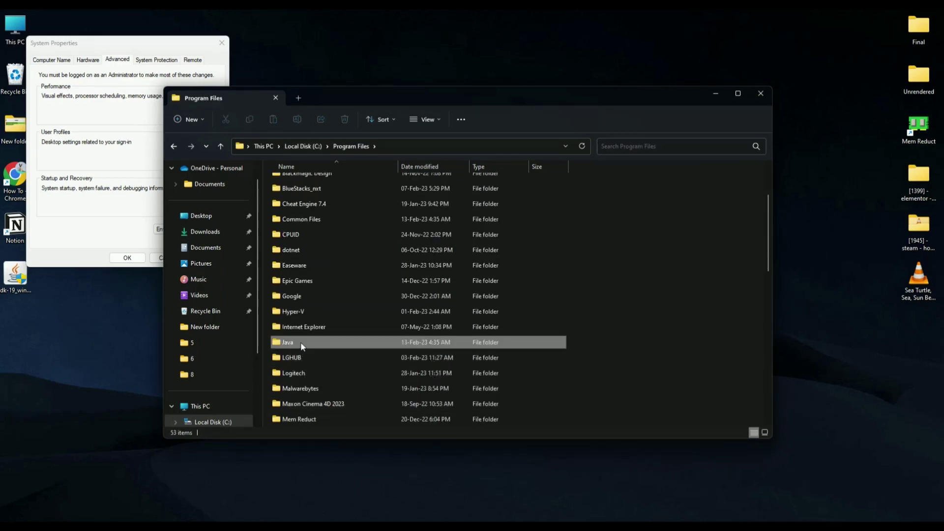
{"action": "double_click", "coordinate": [300, 342]}
{"action": "double_click", "coordinate": [337, 180]}
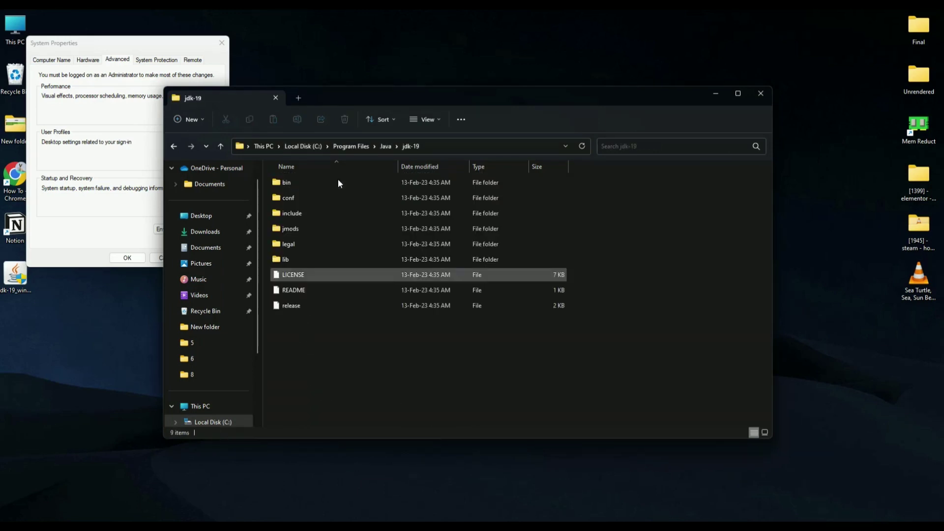
- Add system variable JAVA_HOME set to C:\Program Files\Java\jdk-19 and close Environment Variables
{"action": "left_click", "coordinate": [453, 143]}
{"action": "key", "text": "cmd+c"}
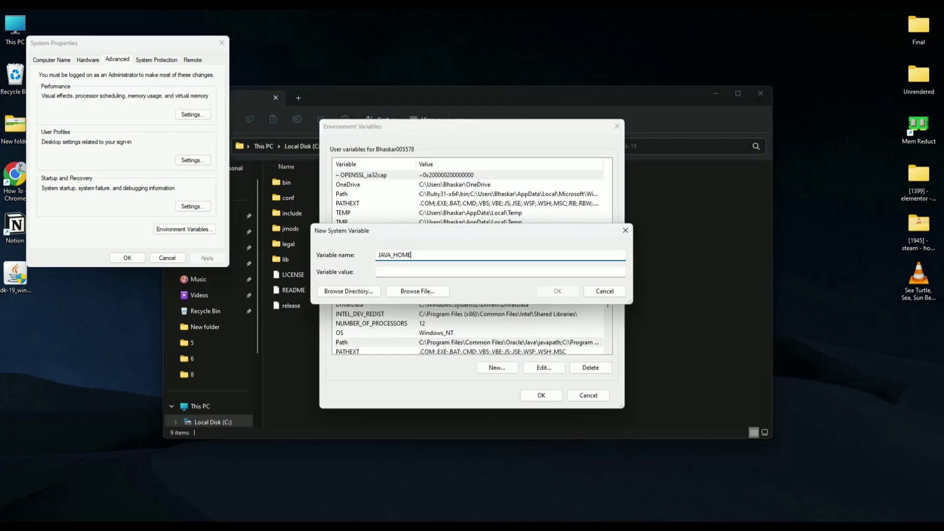
{"action": "left_click", "coordinate": [403, 272]}
{"action": "right_click", "coordinate": [404, 272]}
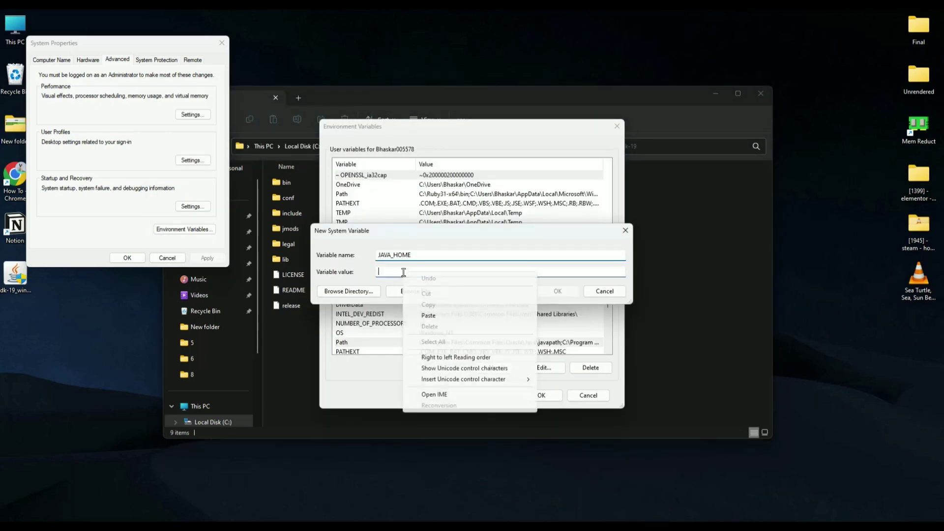
{"action": "left_click", "coordinate": [432, 309]}
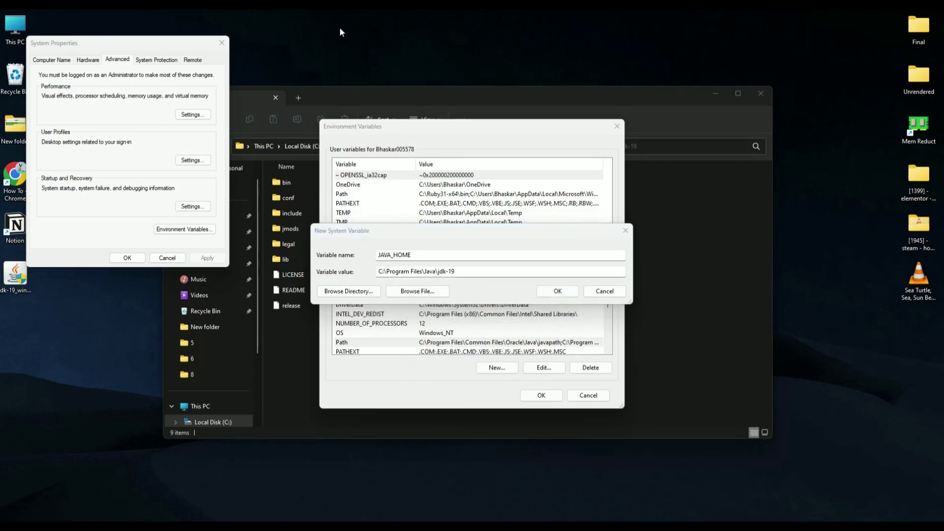
{"action": "left_click", "coordinate": [558, 293]}
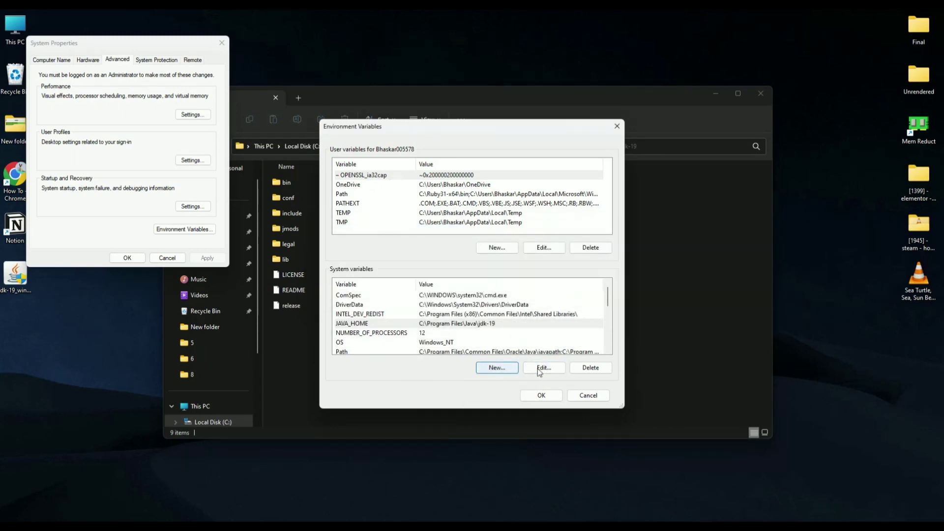
{"action": "left_click", "coordinate": [530, 397]}
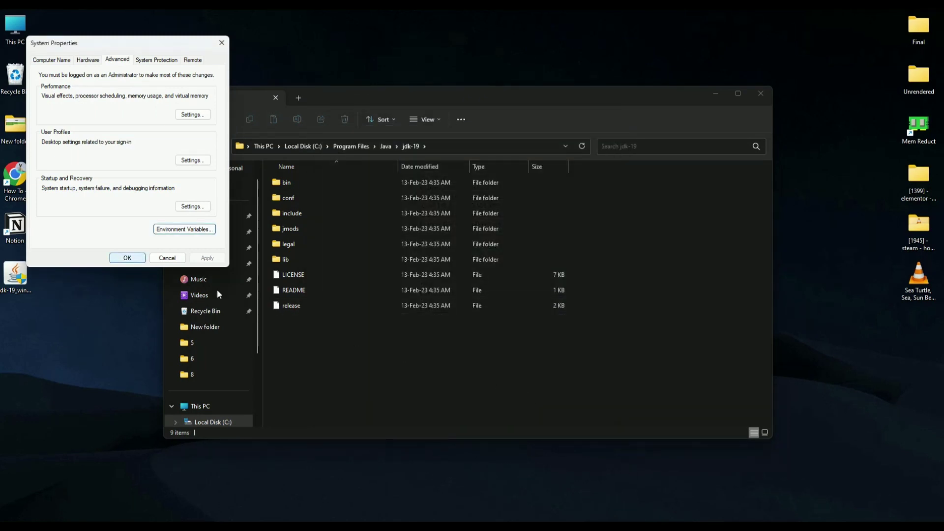
- Reopen System Properties from the Start menu and bring up its Environment Variables
{"action": "left_click", "coordinate": [128, 259]}
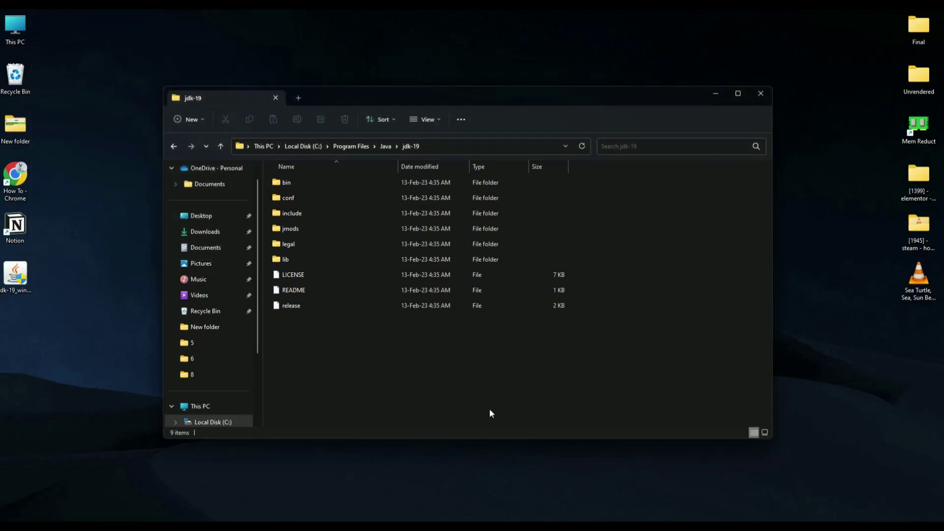
{"action": "key", "text": "super"}
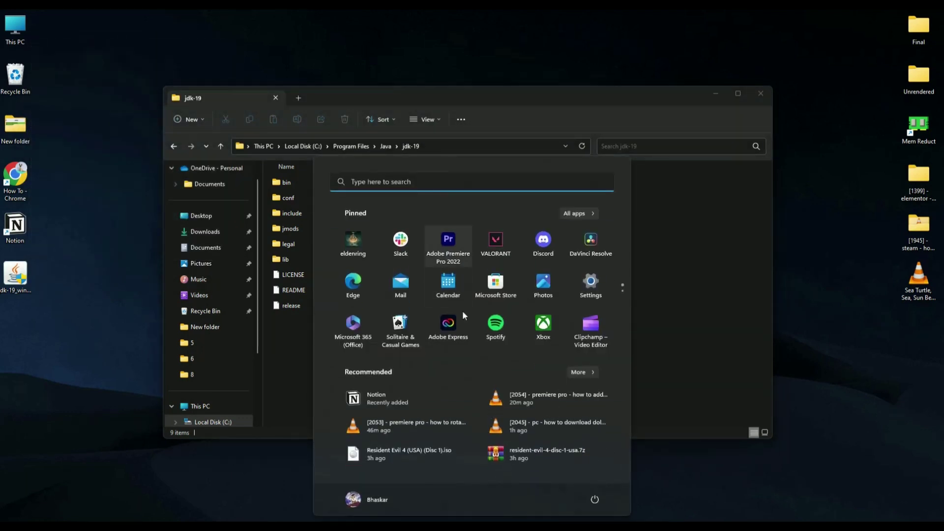
{"action": "left_click", "coordinate": [463, 182]}
{"action": "left_click", "coordinate": [363, 231]}
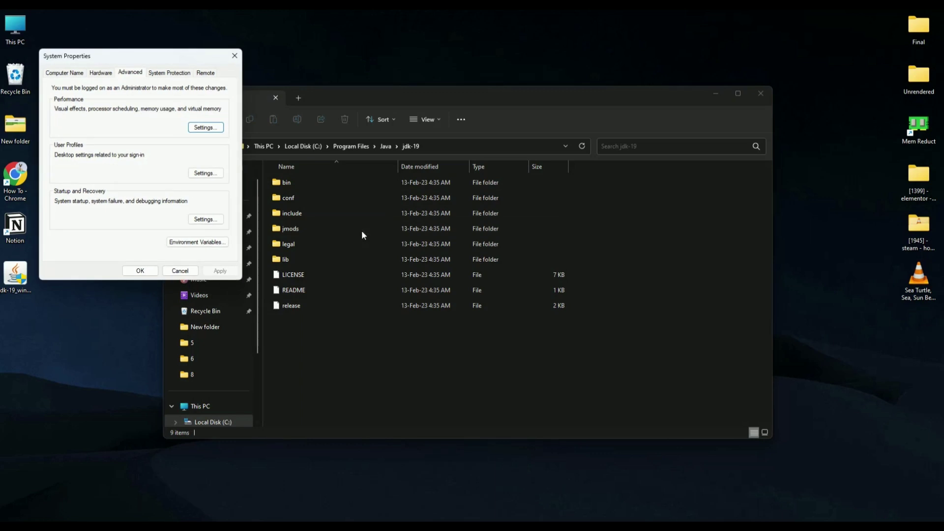
{"action": "left_click", "coordinate": [212, 246]}
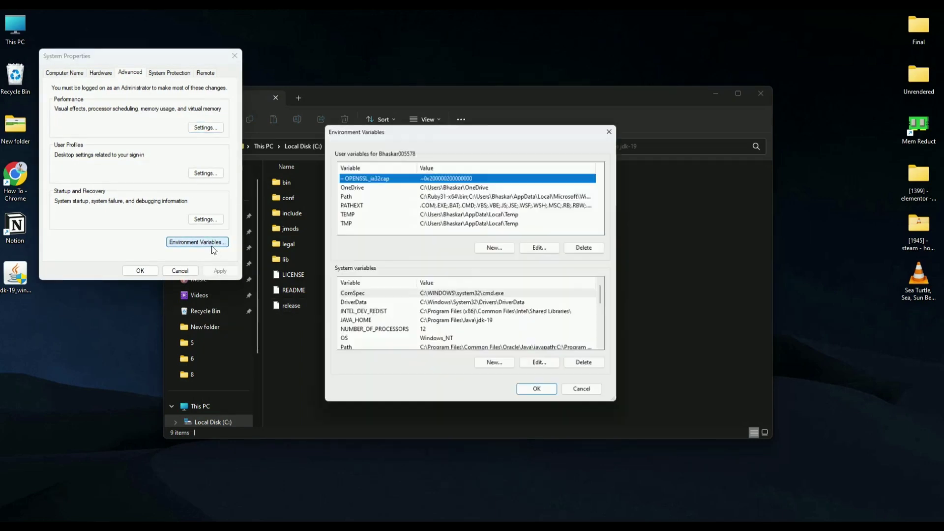
- Check that JAVA_HOME holds C:\Program Files\Java\jdk-19, closing the edit window unchanged
{"action": "left_click", "coordinate": [361, 324]}
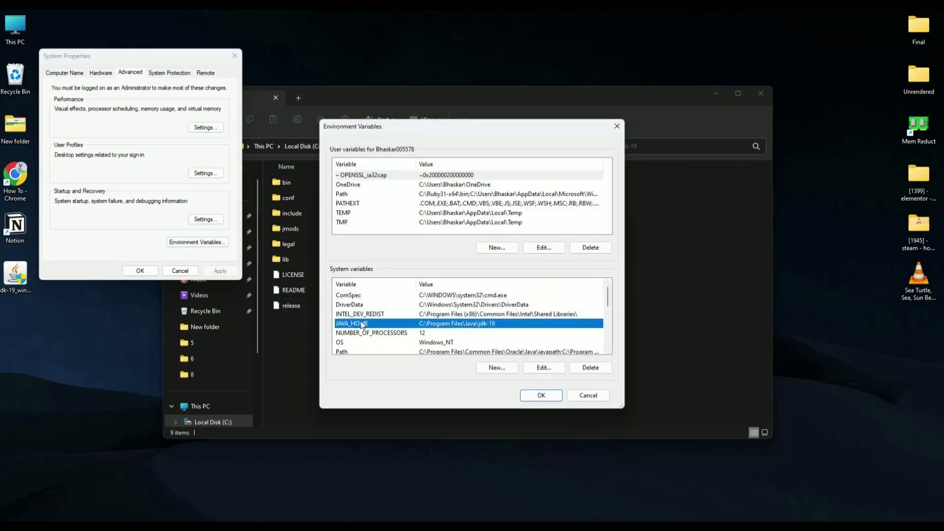
{"action": "double_click", "coordinate": [474, 329]}
{"action": "left_click", "coordinate": [597, 293]}
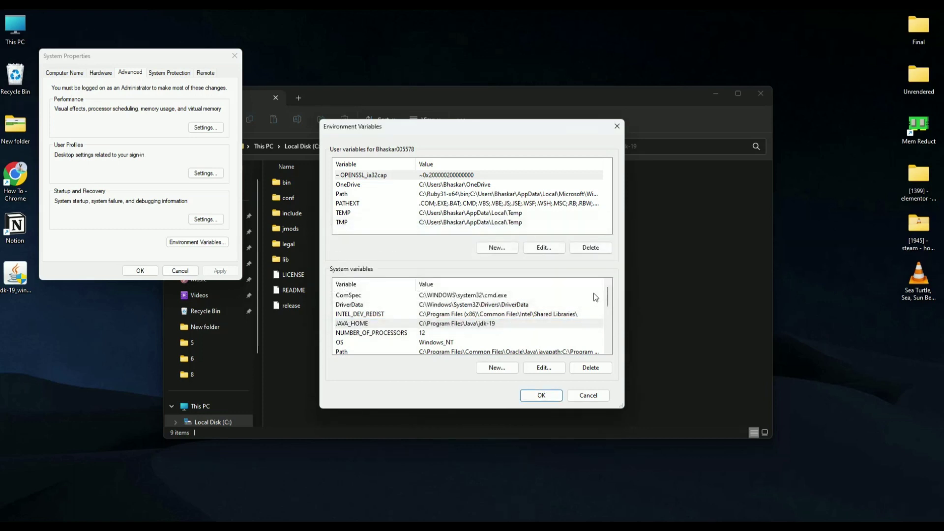
{"action": "double_click", "coordinate": [402, 324]}
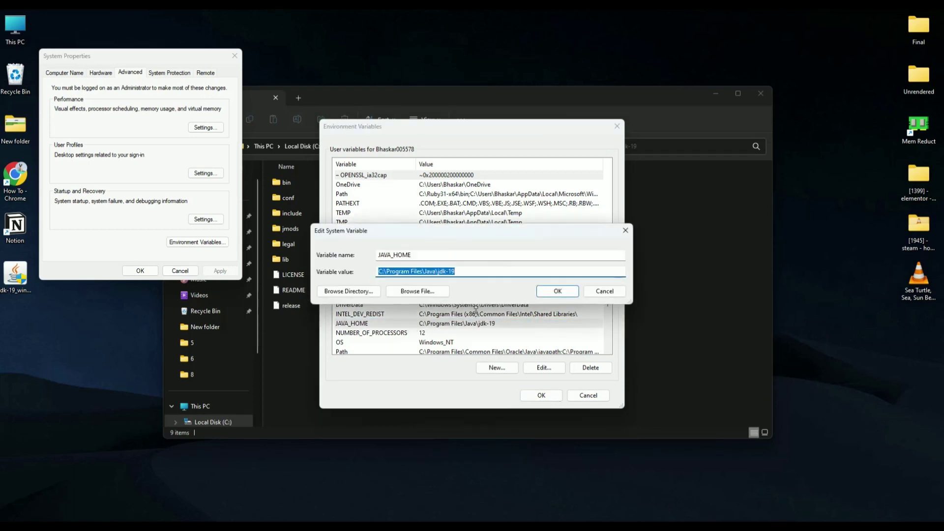
{"action": "left_click", "coordinate": [605, 290]}
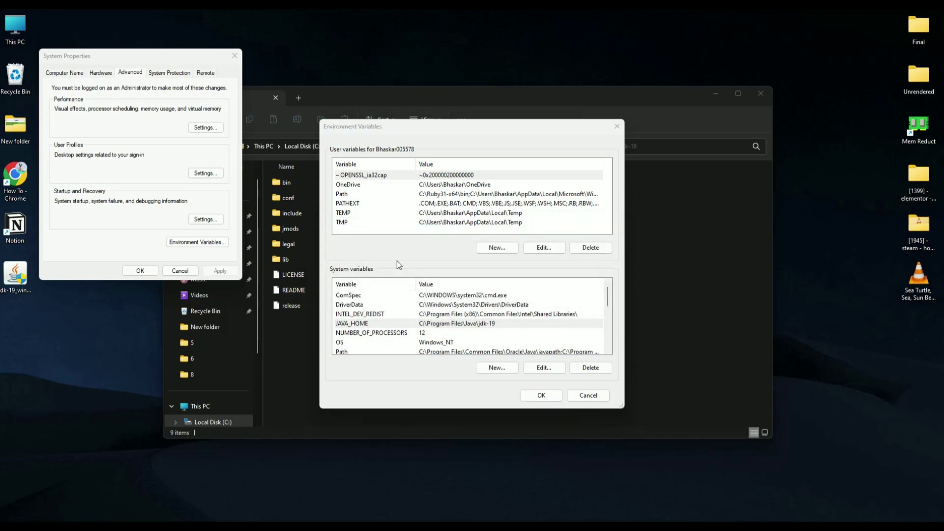
{"action": "left_click", "coordinate": [413, 323]}
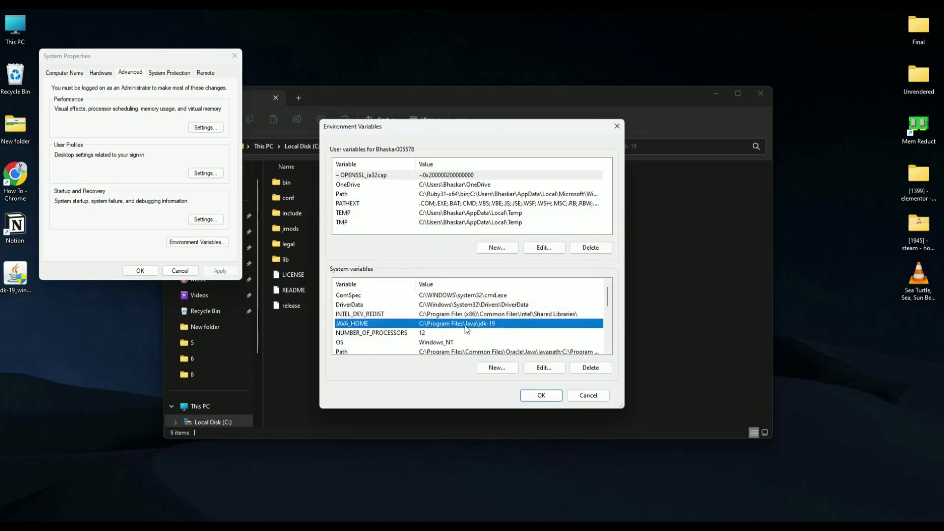
- Check the jdk-19\bin Path entry, confirm all dialogs, and close the jdk-19 folder
{"action": "scroll", "coordinate": [467, 330], "scroll_direction": "down", "scroll_amount": 1}
{"action": "double_click", "coordinate": [494, 324]}
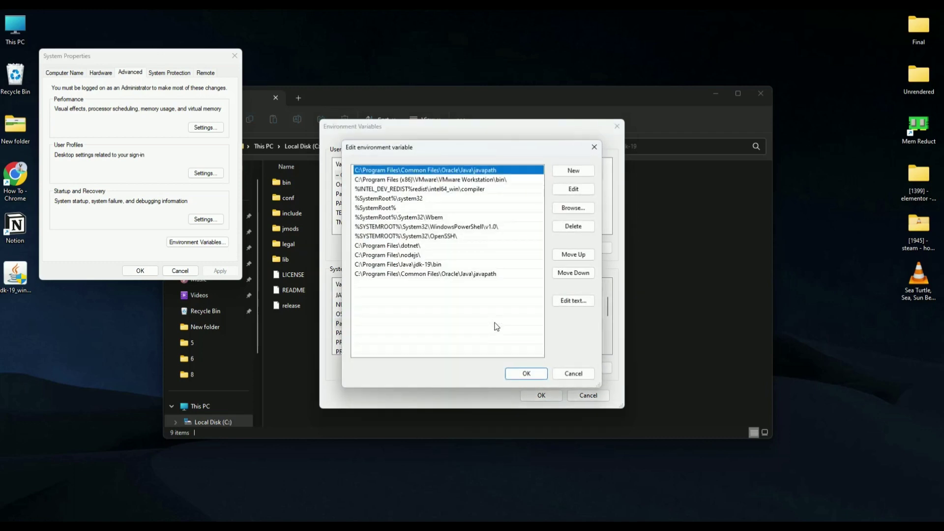
{"action": "left_click", "coordinate": [526, 374]}
{"action": "left_click", "coordinate": [539, 396]}
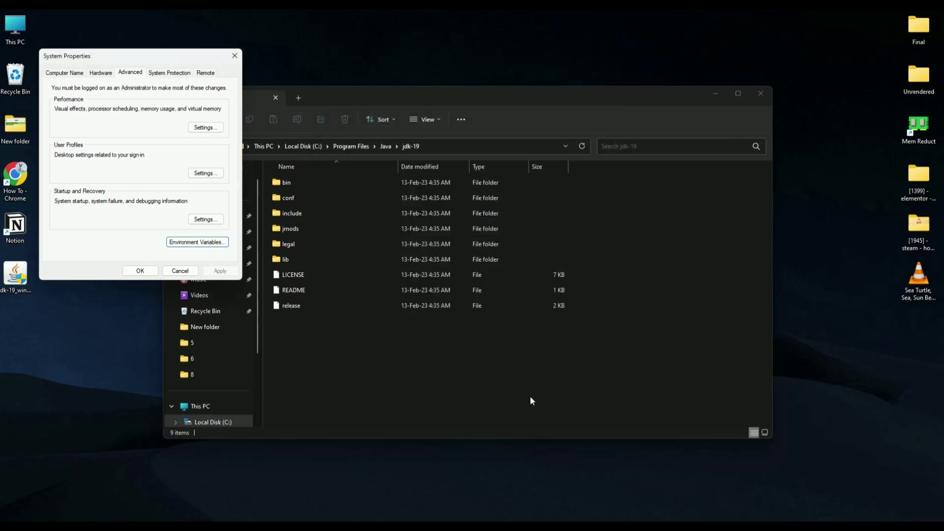
{"action": "left_click", "coordinate": [142, 270]}
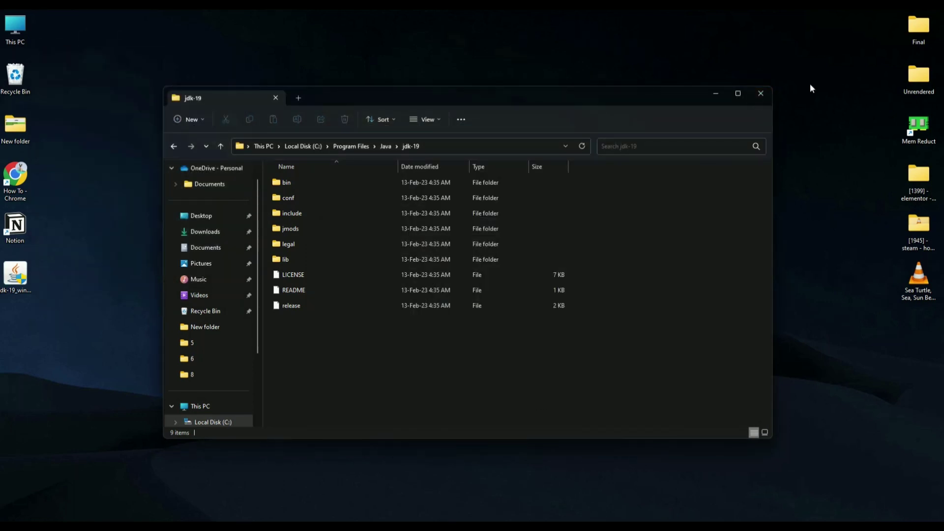
{"action": "left_click", "coordinate": [765, 95]}
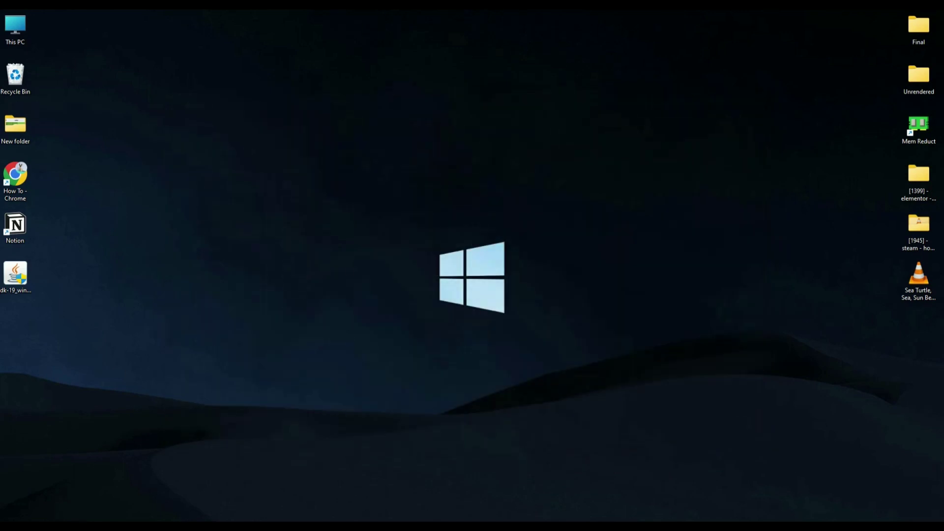
- Launch Command Prompt via a CMD search and run java --version, showing 19.0.2
{"action": "left_click", "coordinate": [341, 512]}
{"action": "type", "text": "CMD"}
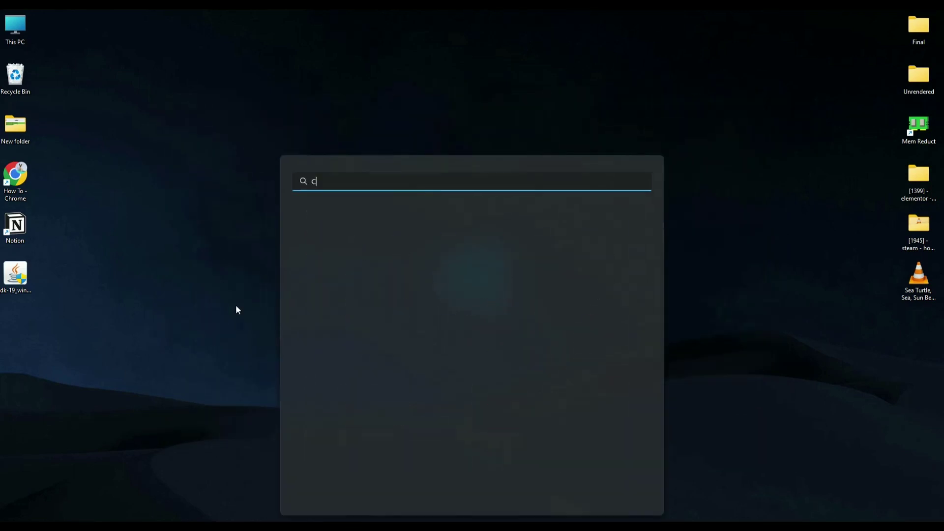
{"action": "left_click", "coordinate": [329, 264]}
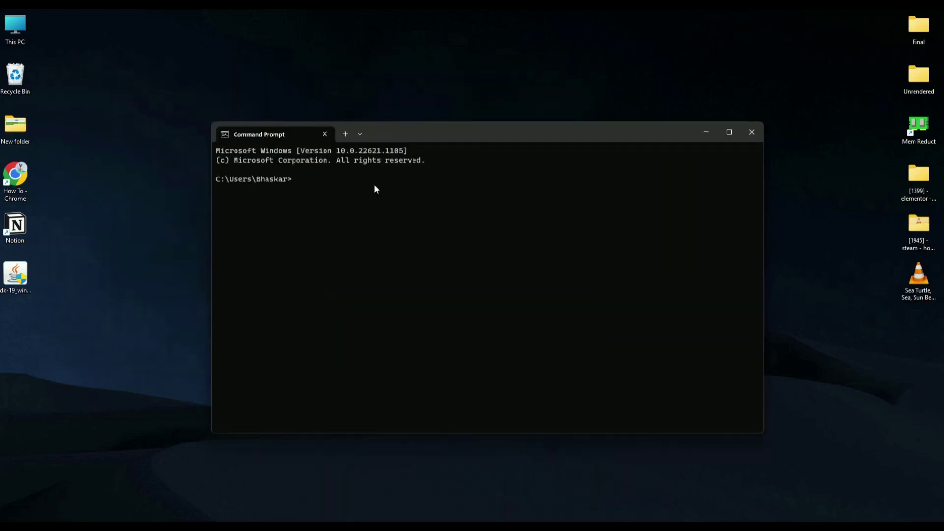
{"action": "type", "text": "java --version"}
{"action": "key", "text": "Return"}
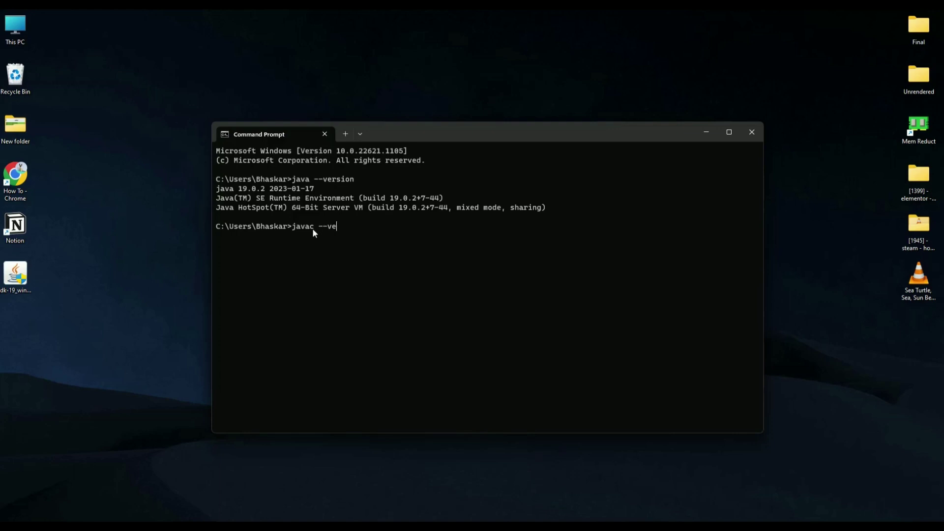
- Run javac --version and confirm it reports javac 19.0.2
{"action": "type", "text": "rsion"}
{"action": "key", "text": "Return"}
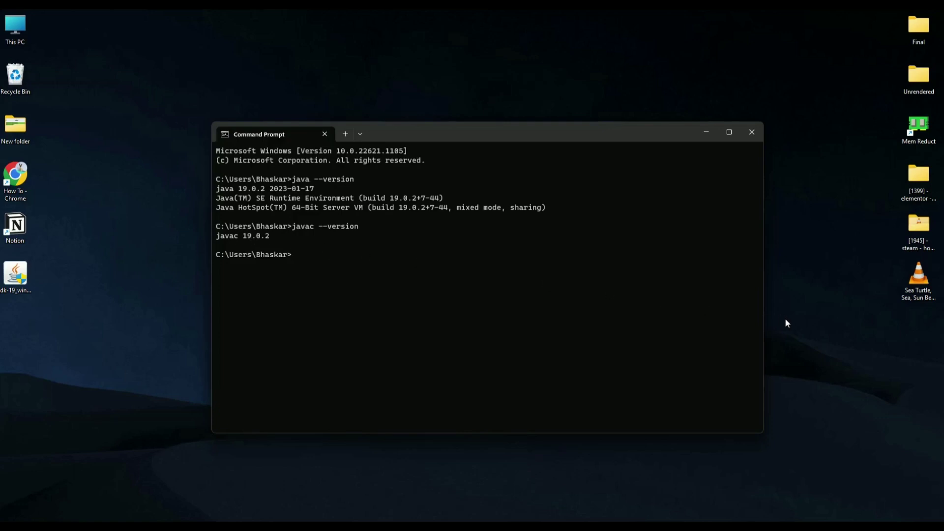
{"action": "type", "text": "e"}
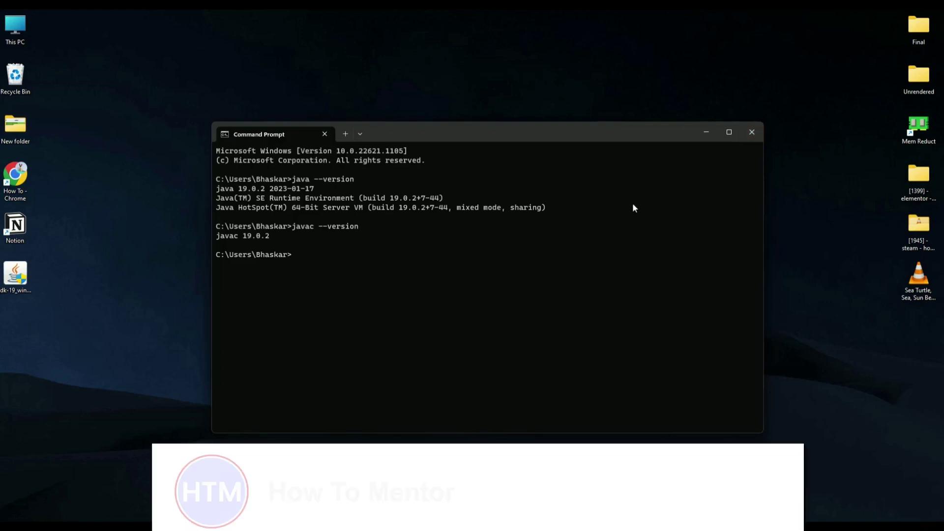
{"action": "type", "text": "ti"}
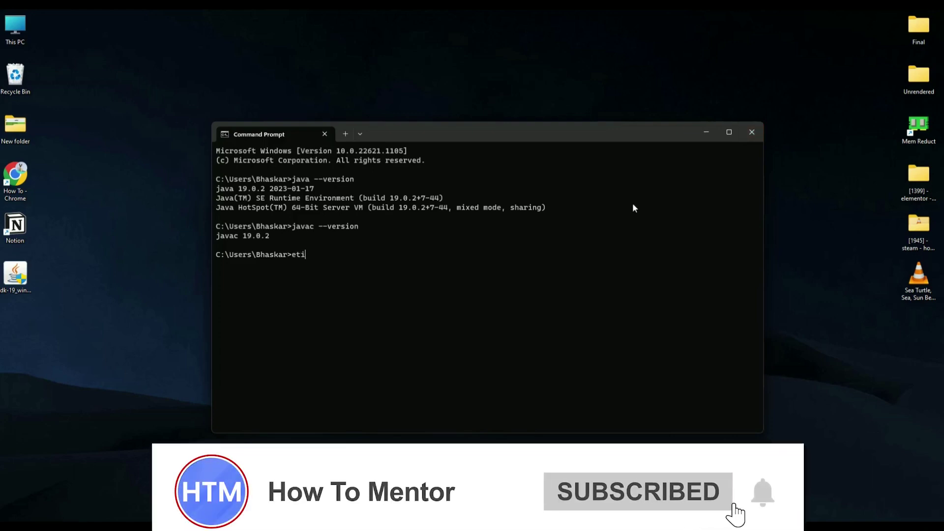